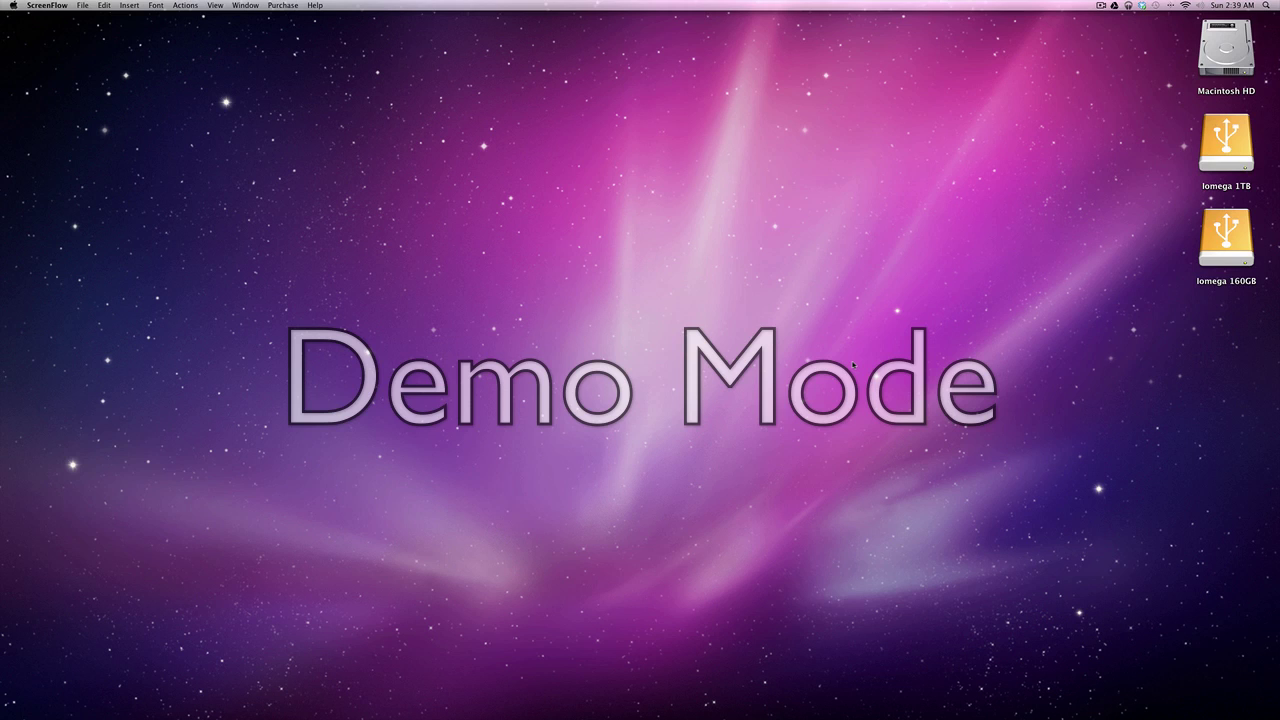
- Browse Iomega 1TB > pro tools > Jus Money and inspect The King And I session folder's contents
mouse_move(630, 700)
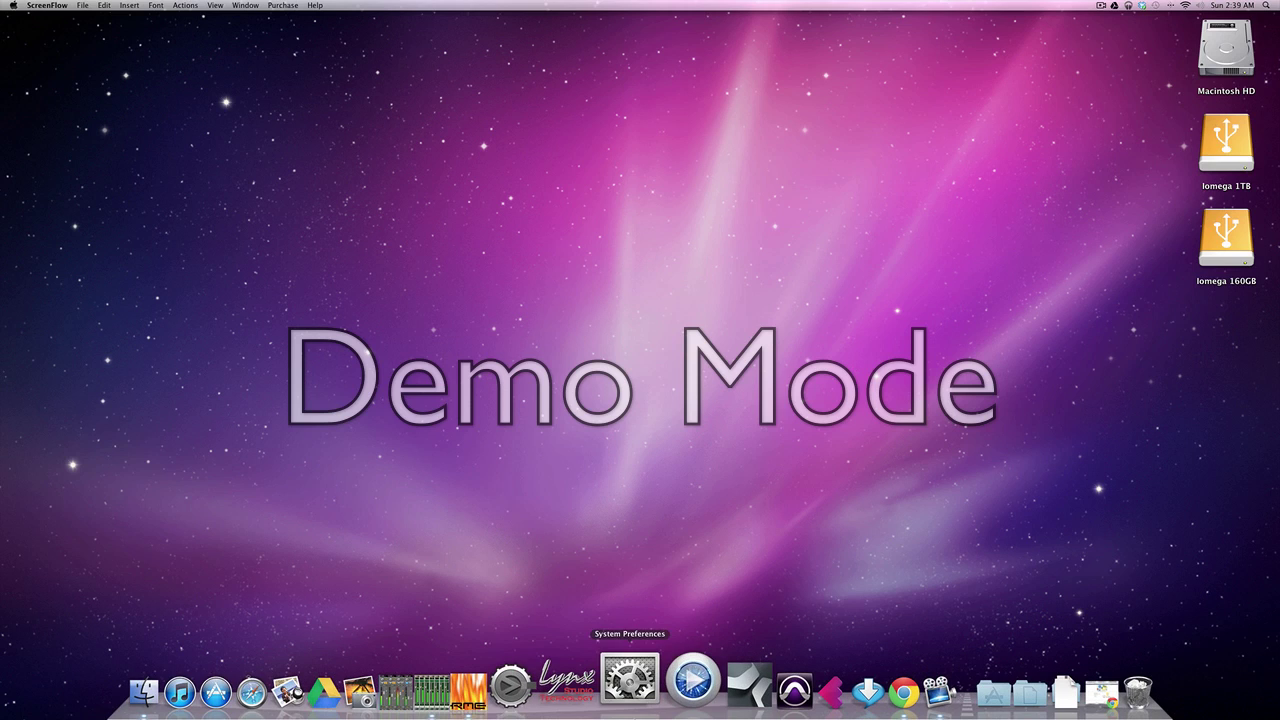
click(200, 678)
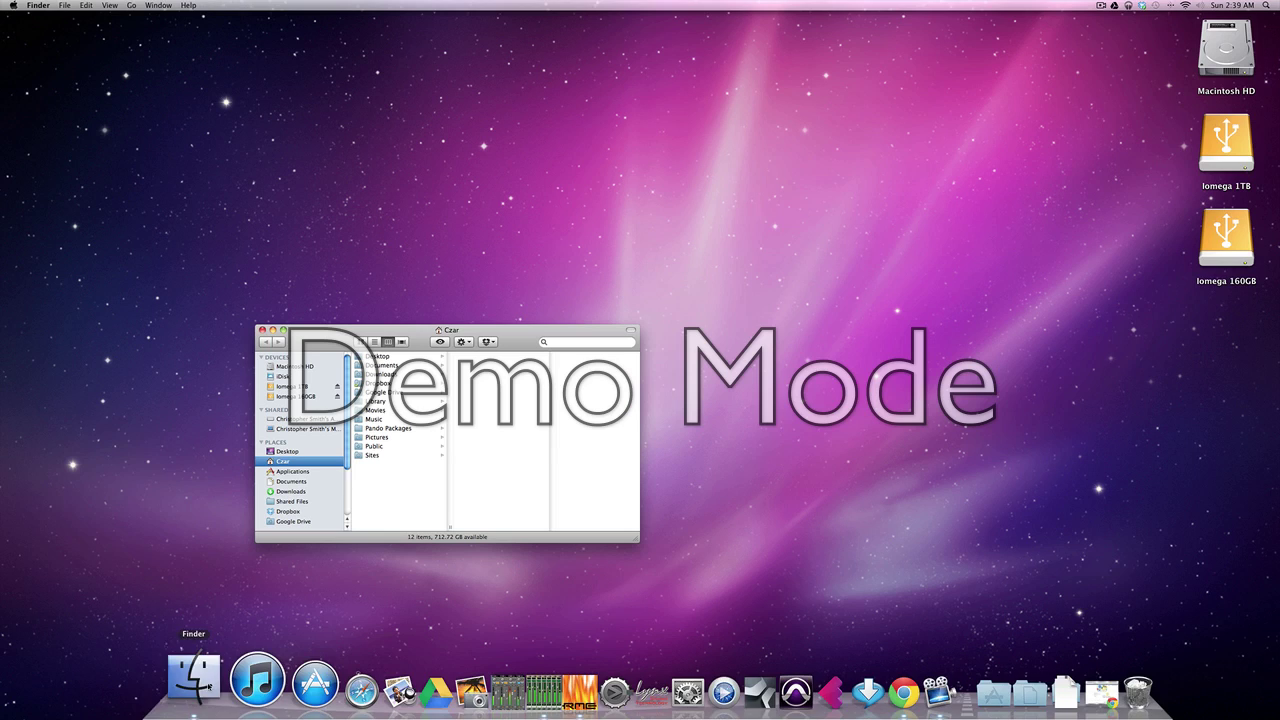
click(313, 372)
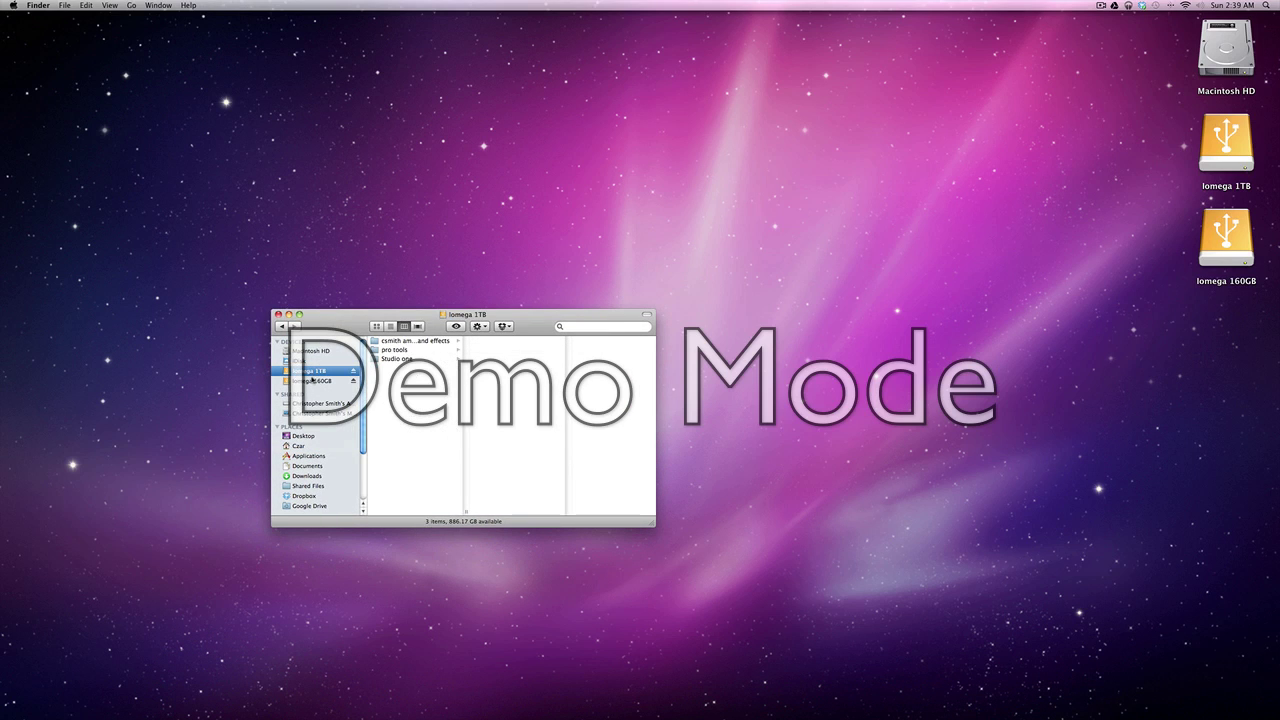
click(390, 349)
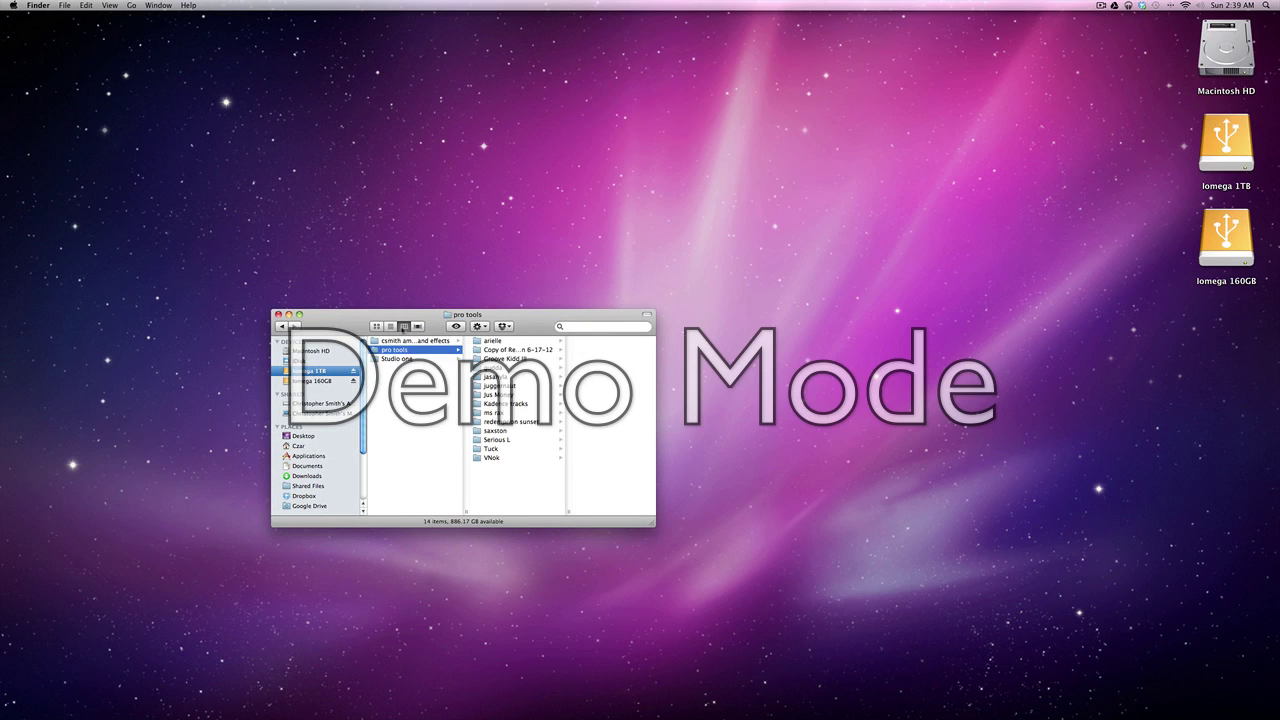
click(514, 400)
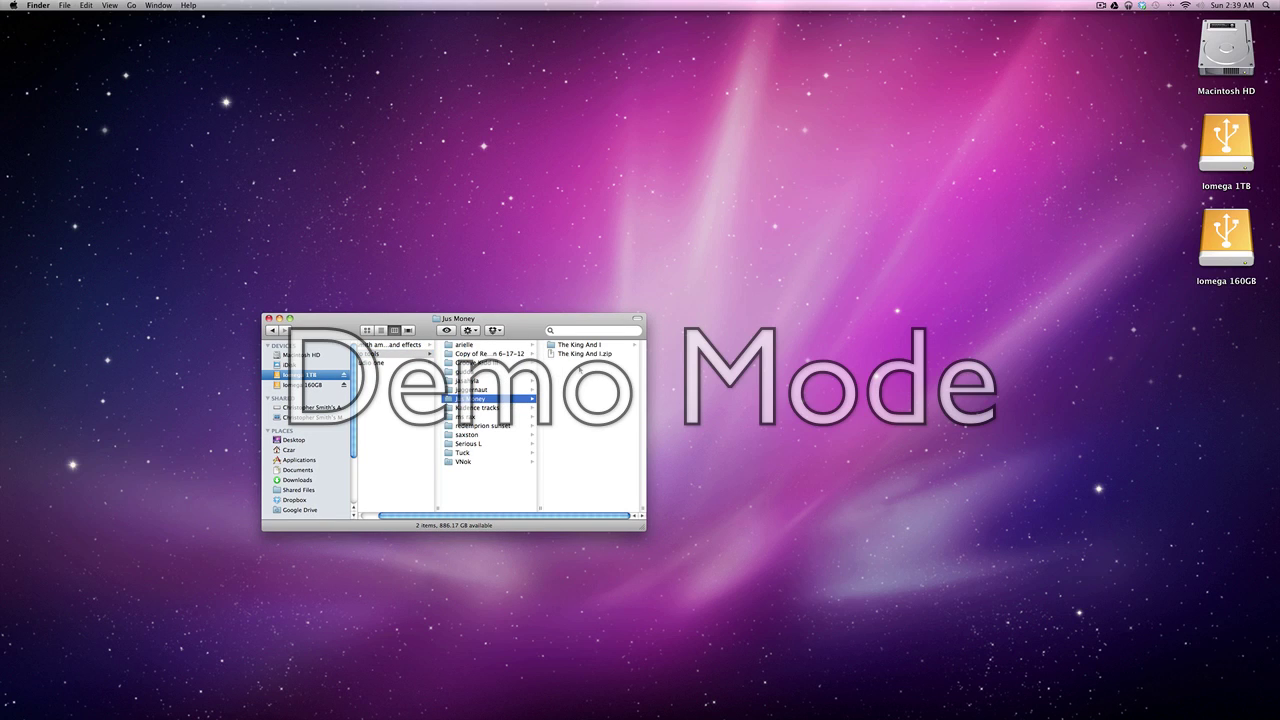
click(600, 347)
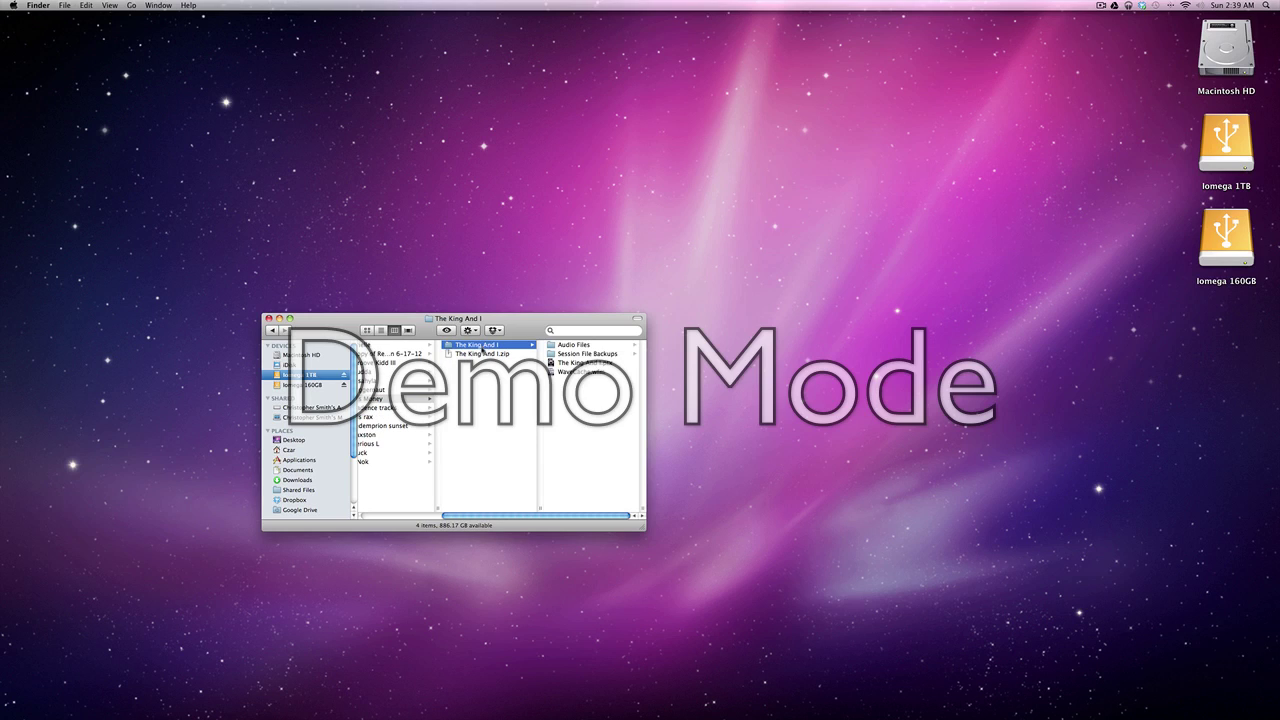
click(598, 346)
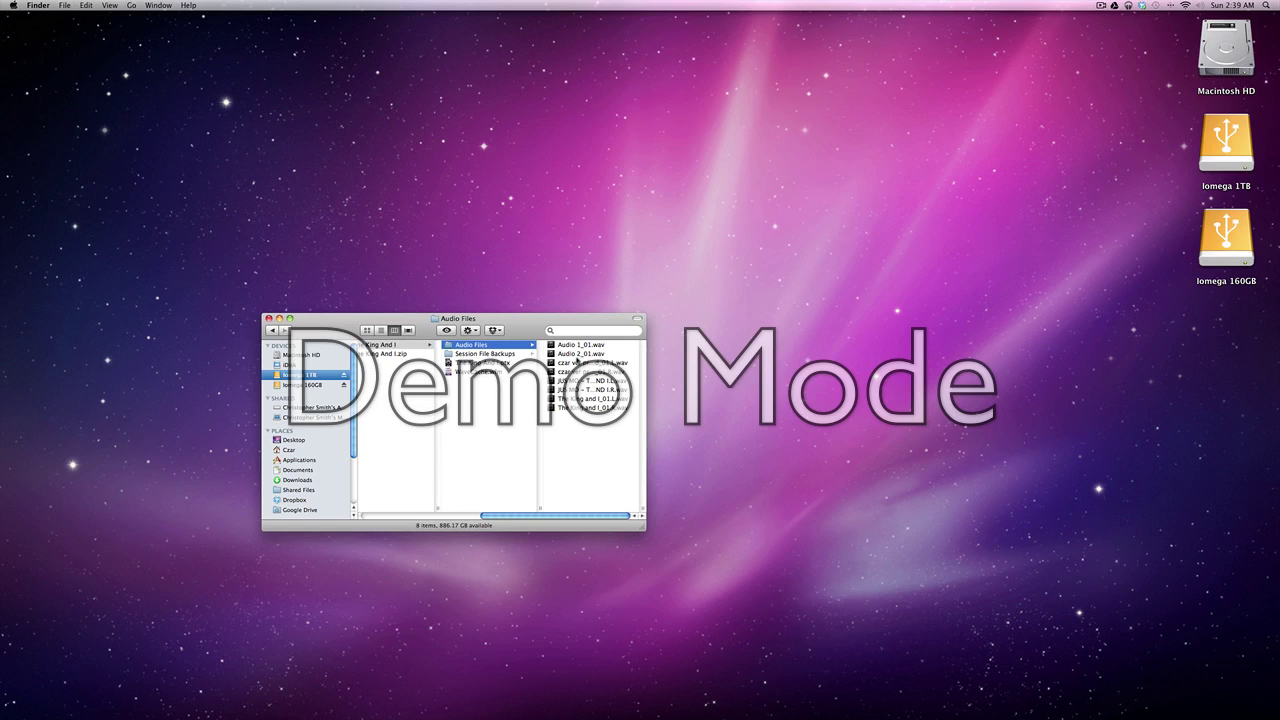
click(484, 354)
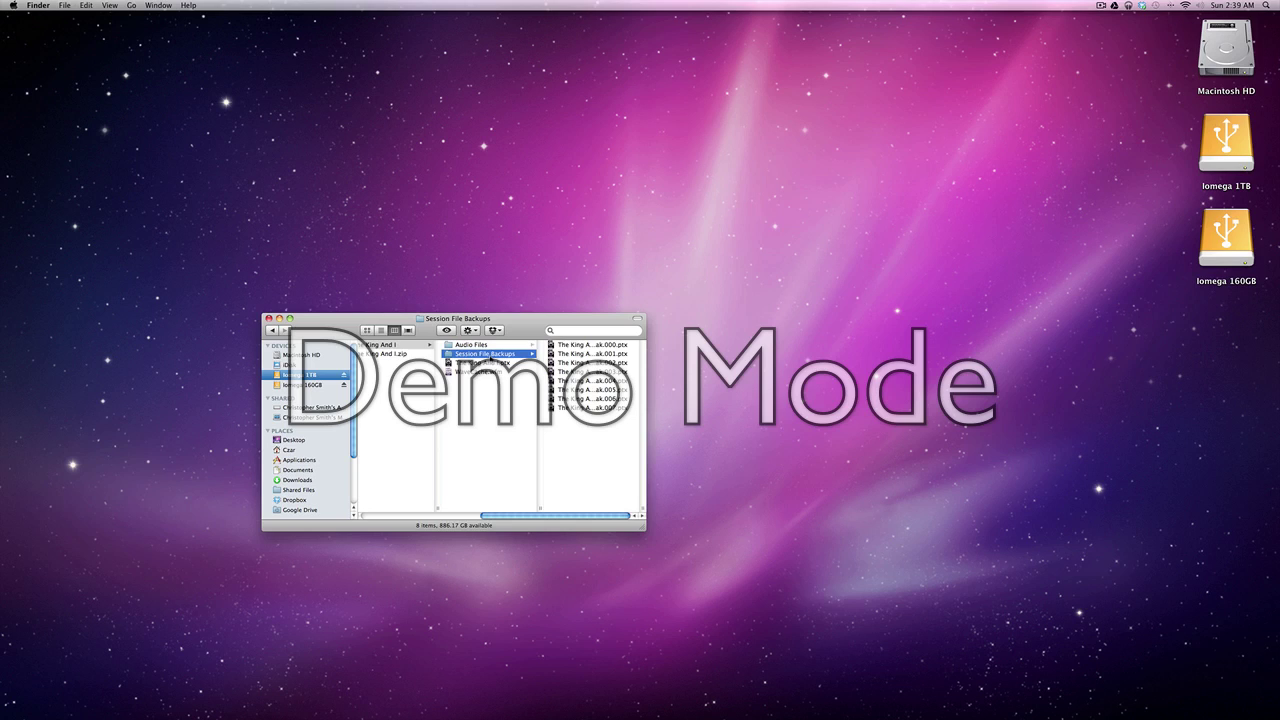
click(484, 363)
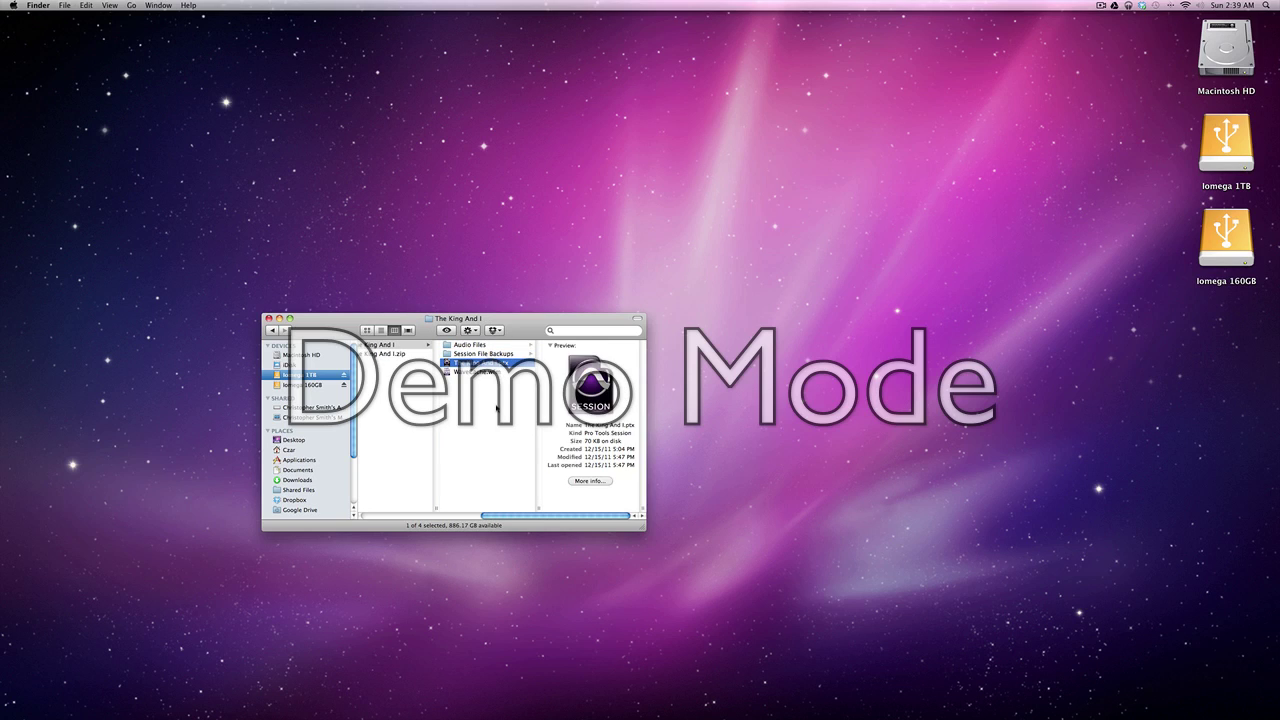
click(492, 344)
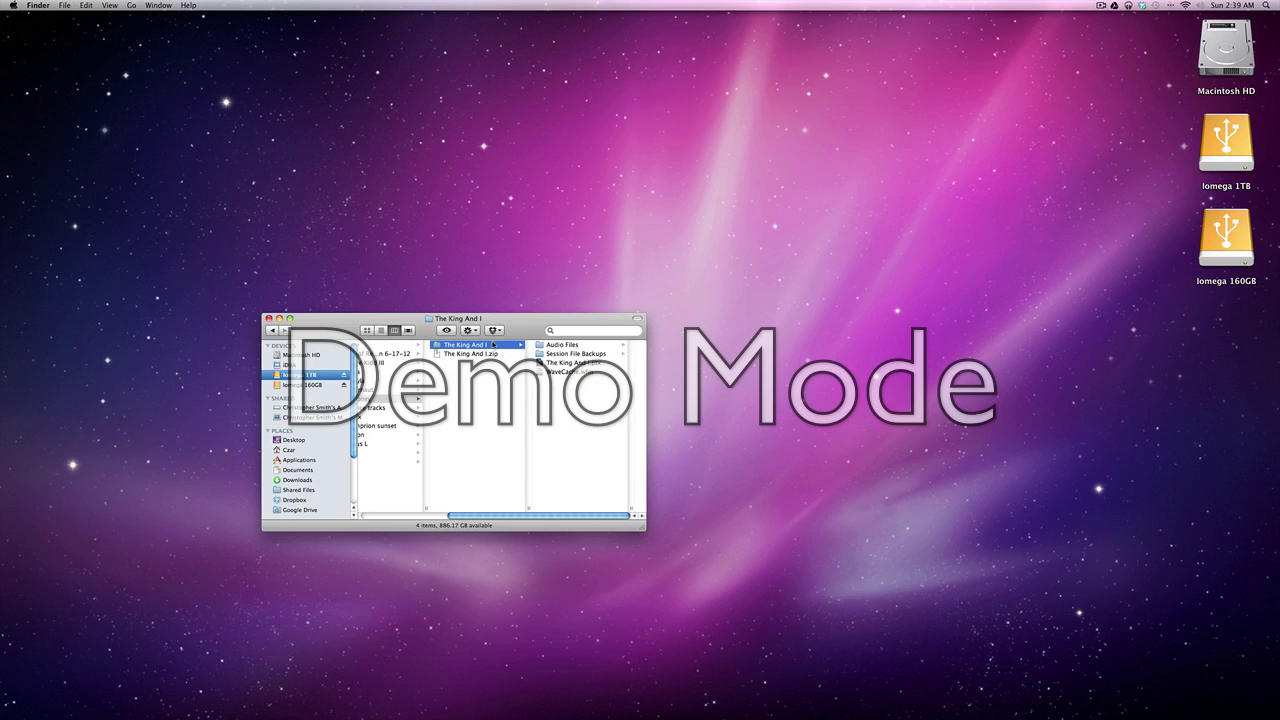
- Compress The King And I folder into The King And I.zip
right_click(474, 345)
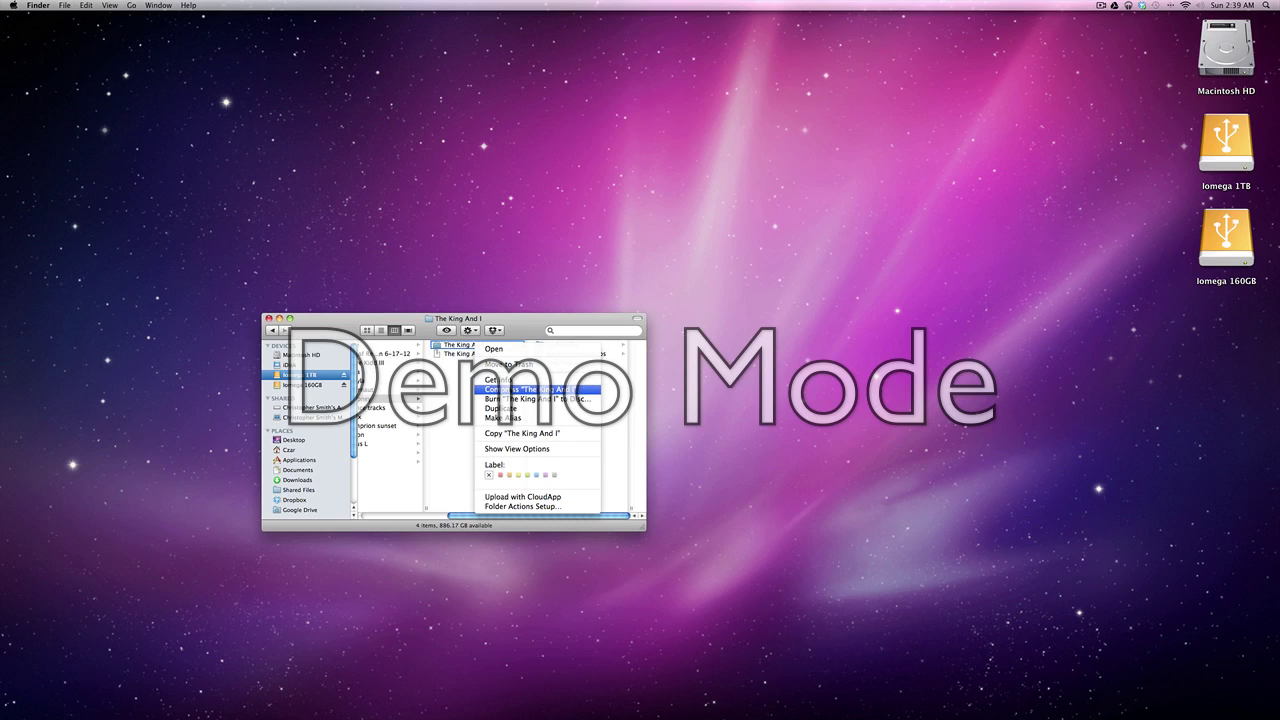
click(527, 391)
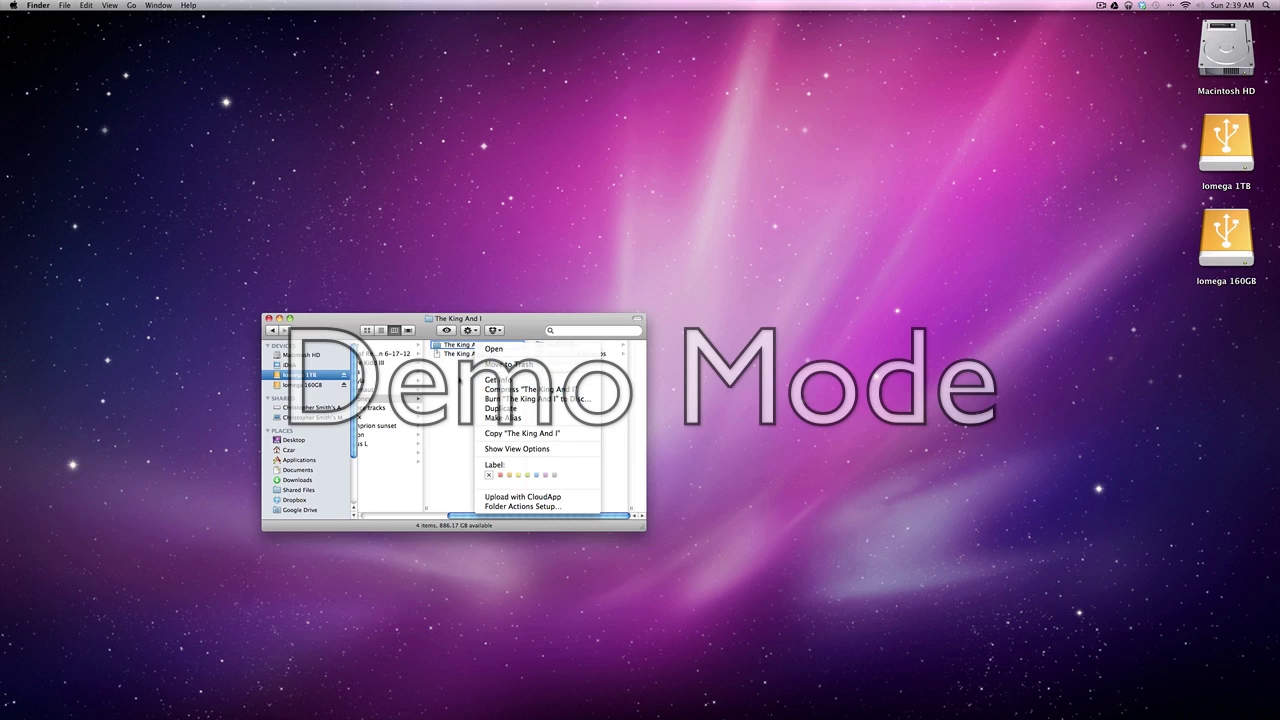
click(474, 354)
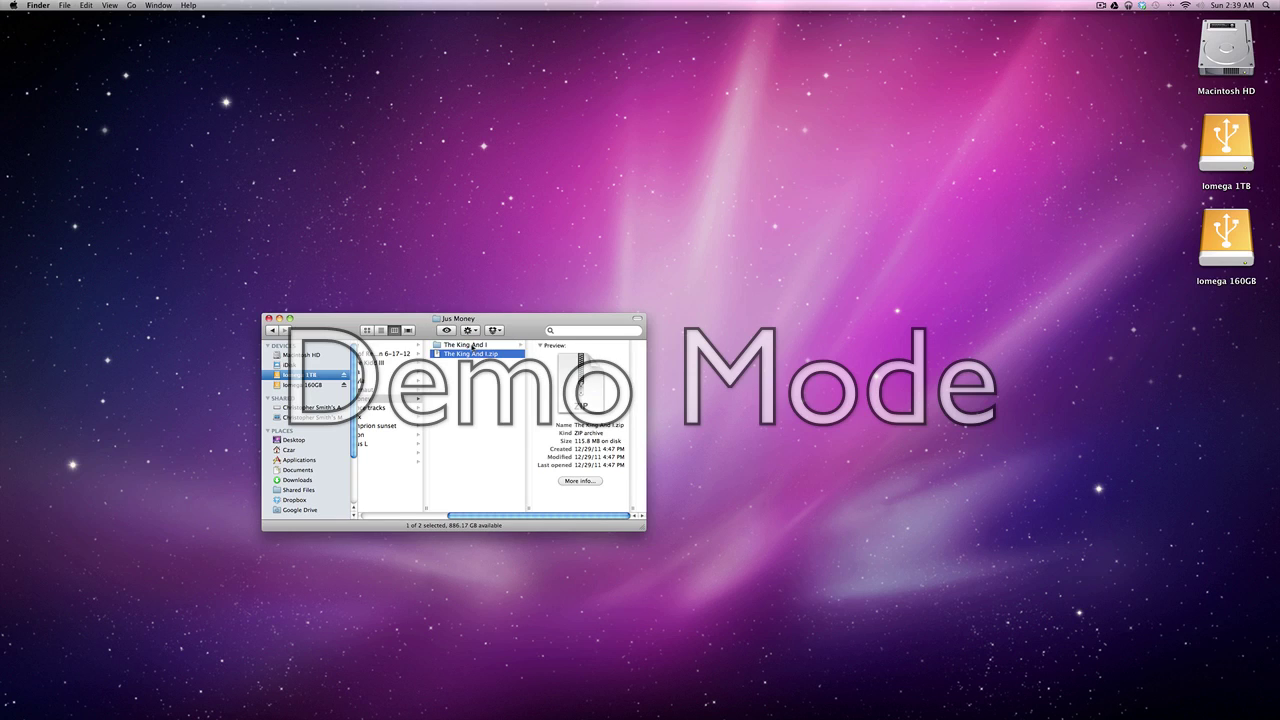
click(489, 345)
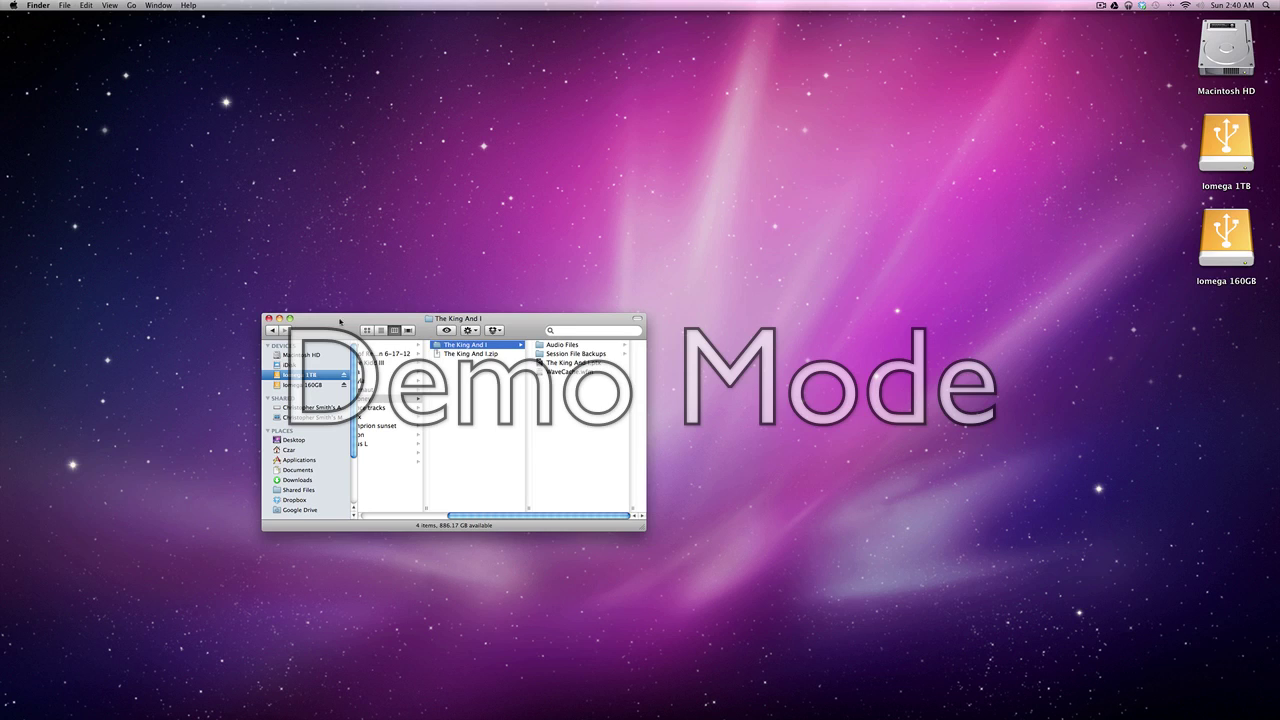
- Switch to Chrome and restore the minimized Google Drive start page window
drag(340, 321, 410, 319)
key(super+Tab)
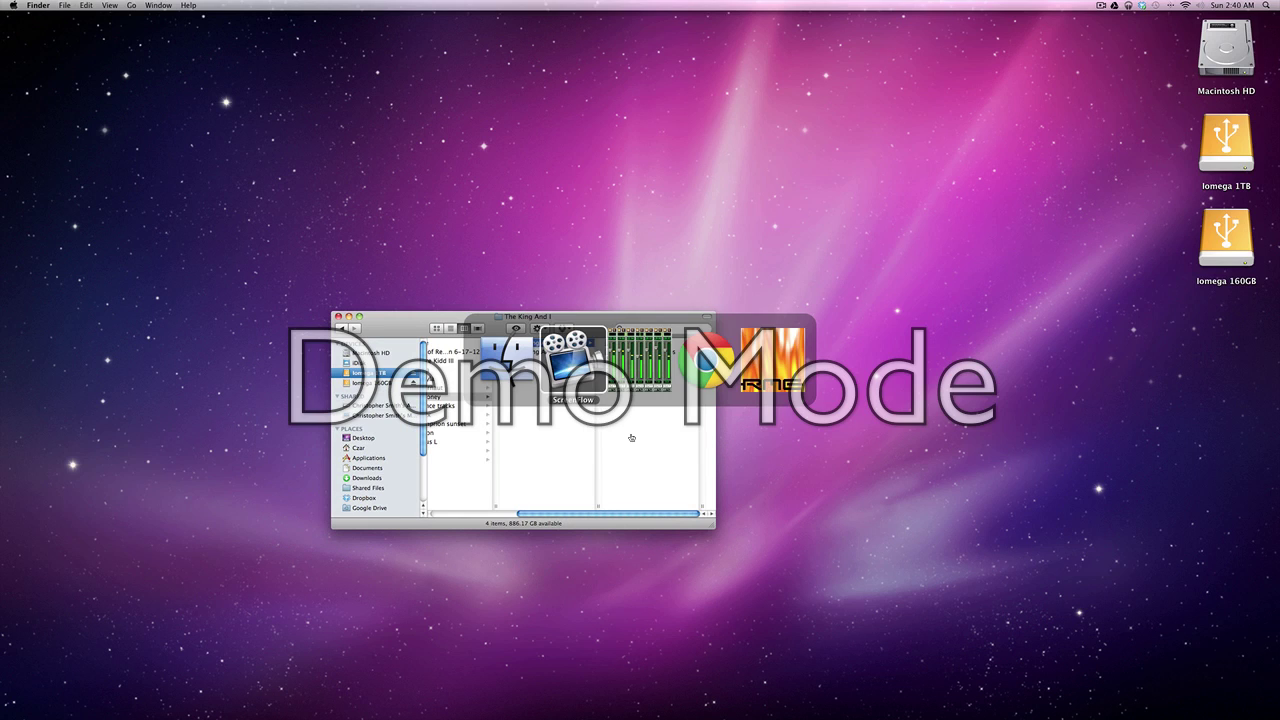
key(Tab)
key(Tab)
key(Tab)
key(Tab)
key(Tab)
key(Tab)
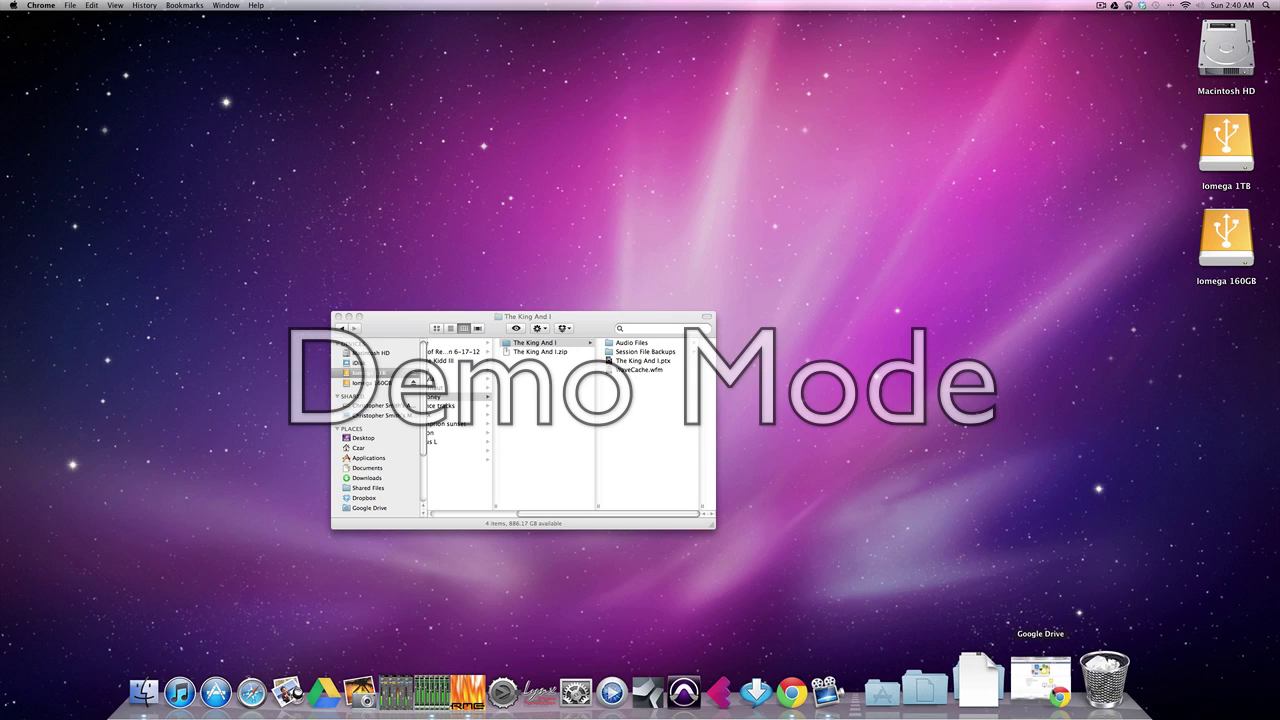
click(1054, 680)
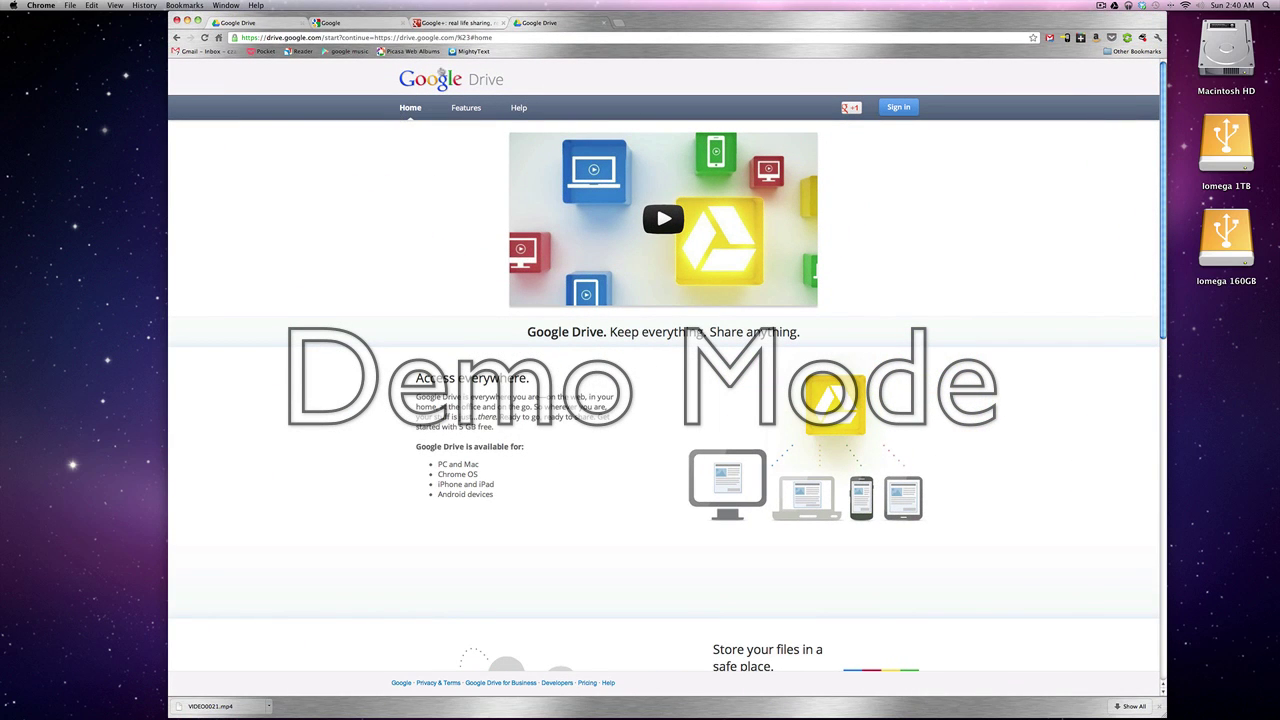
click(517, 37)
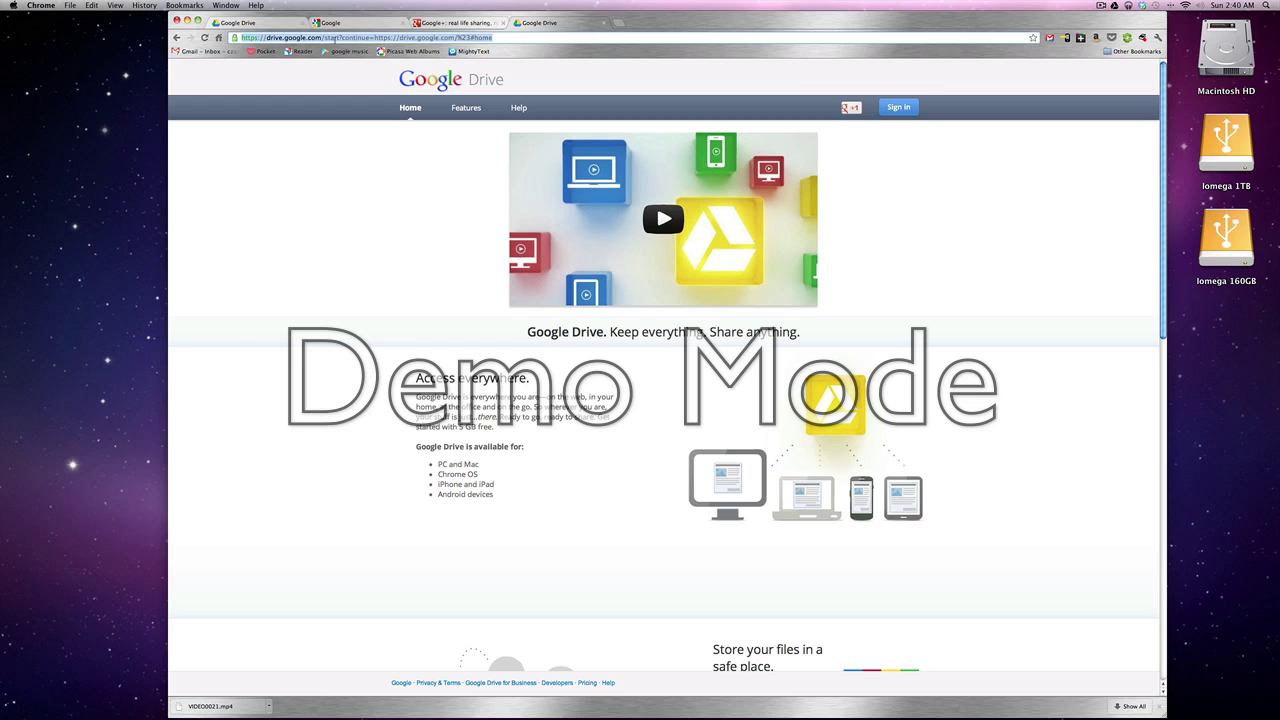
click(545, 69)
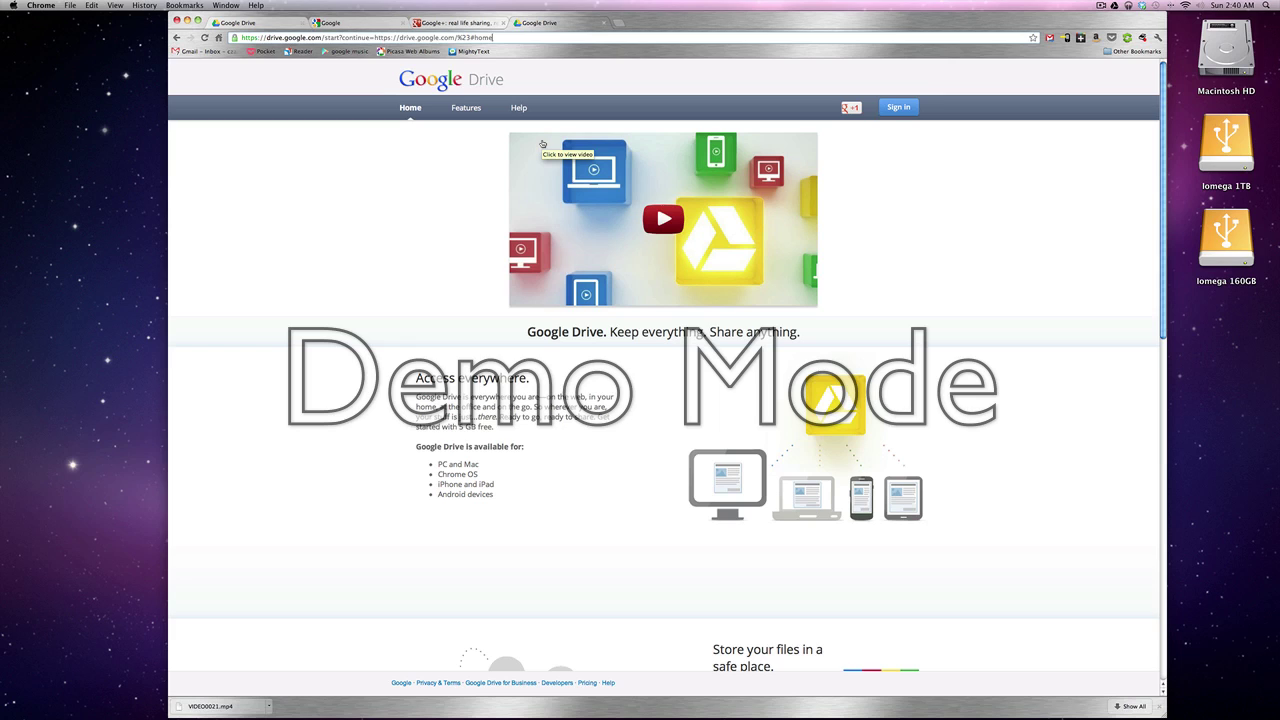
- Sign in with the saved Google account and its password, then preview the Upload options in My Drive
click(897, 107)
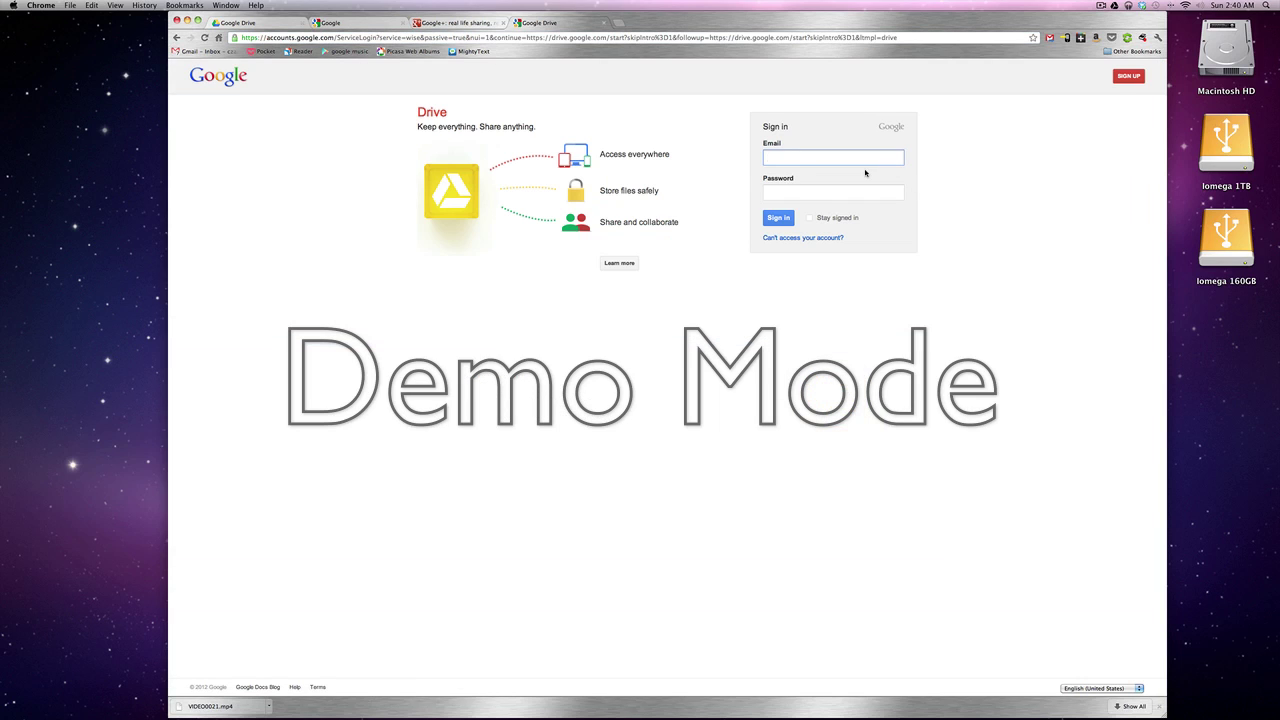
text(czar)
key(Down)
key(Down)
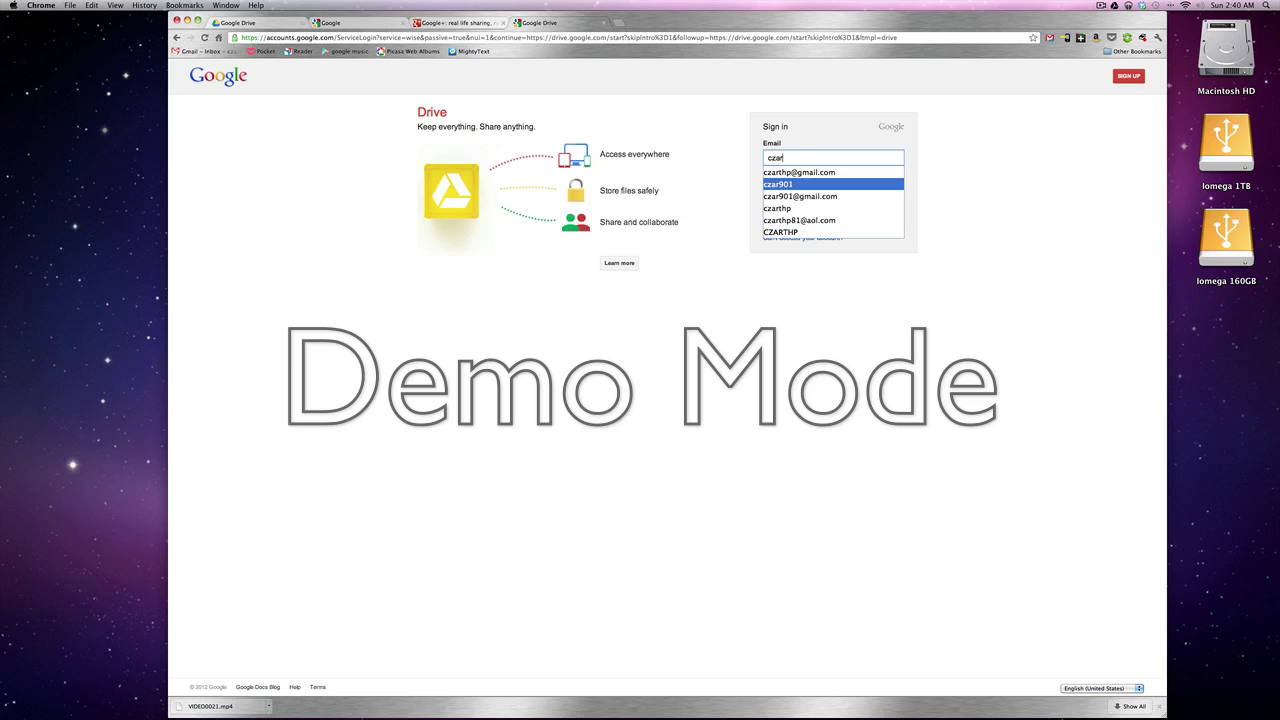
key(Tab)
text(••••••••)
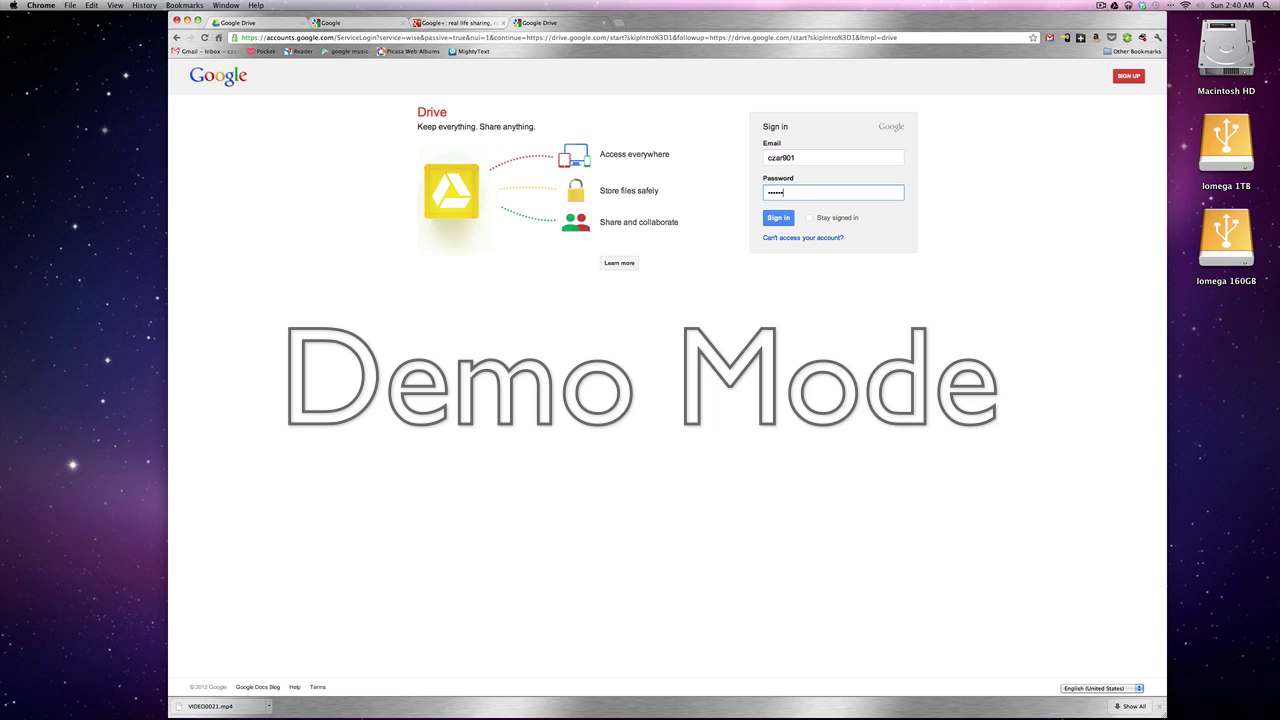
key(Return)
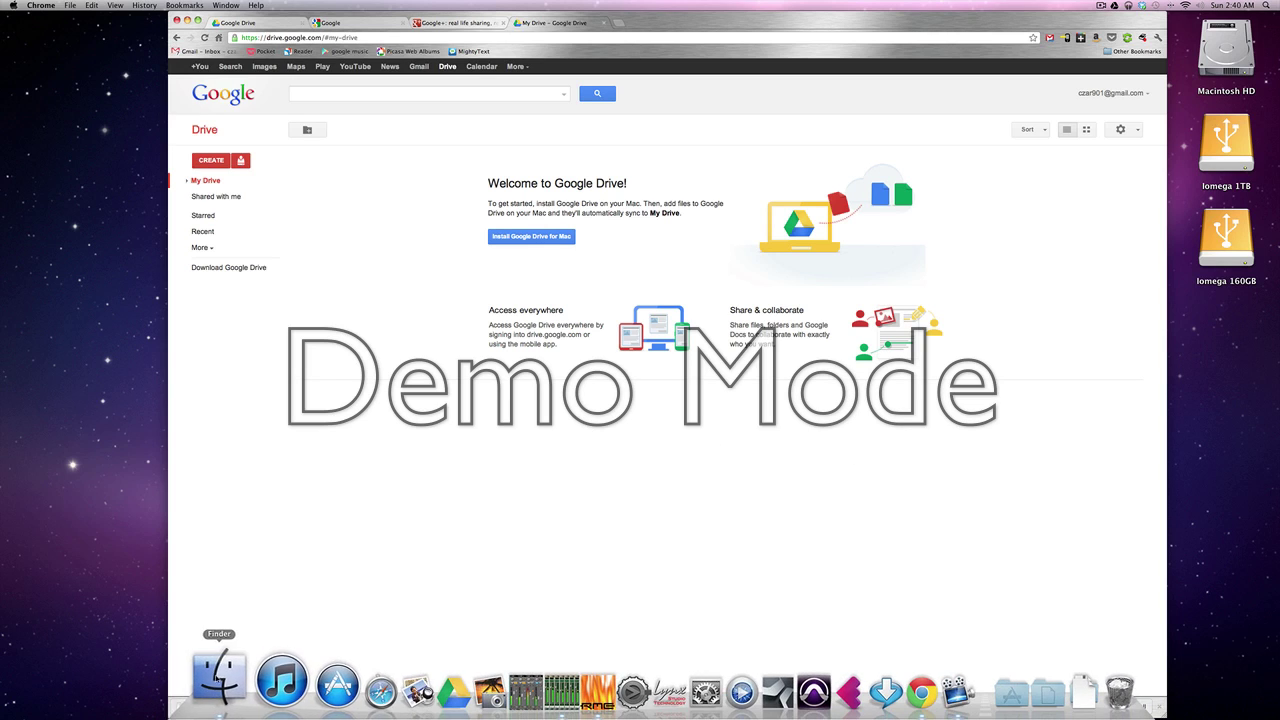
click(241, 160)
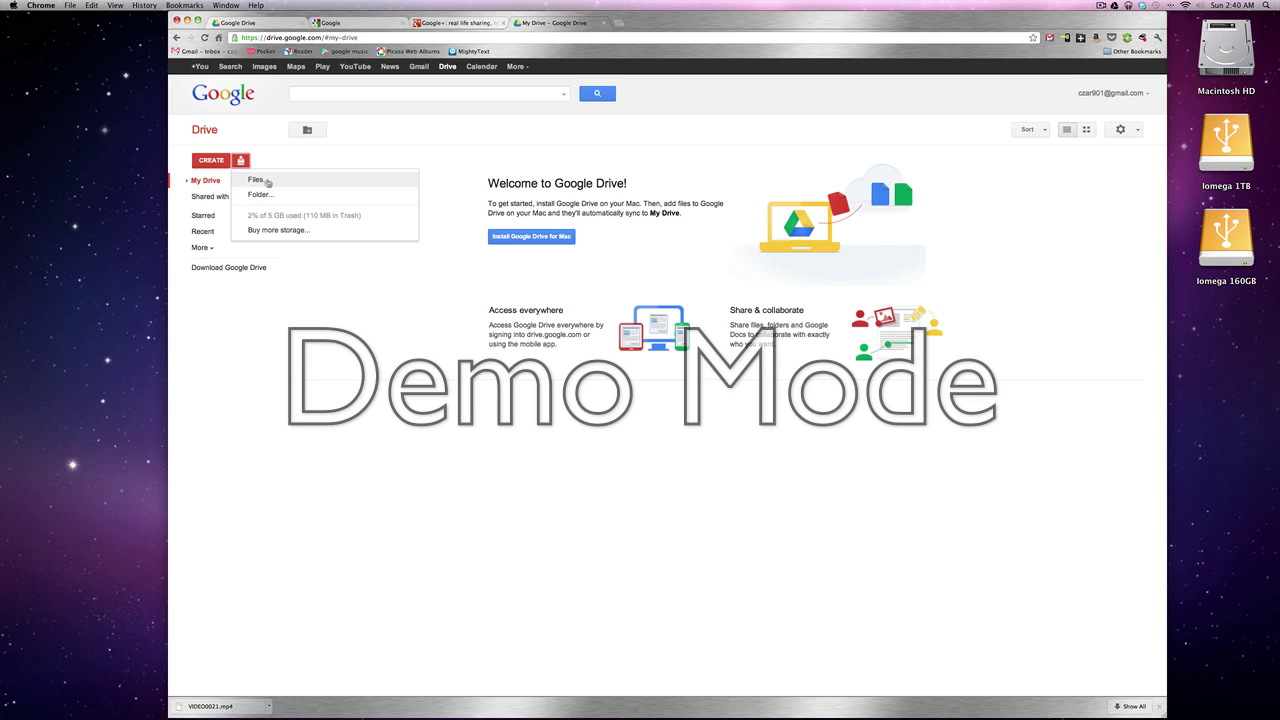
click(306, 507)
- Drag The King And I.zip from Finder onto My Drive to start its upload
mouse_move(284, 695)
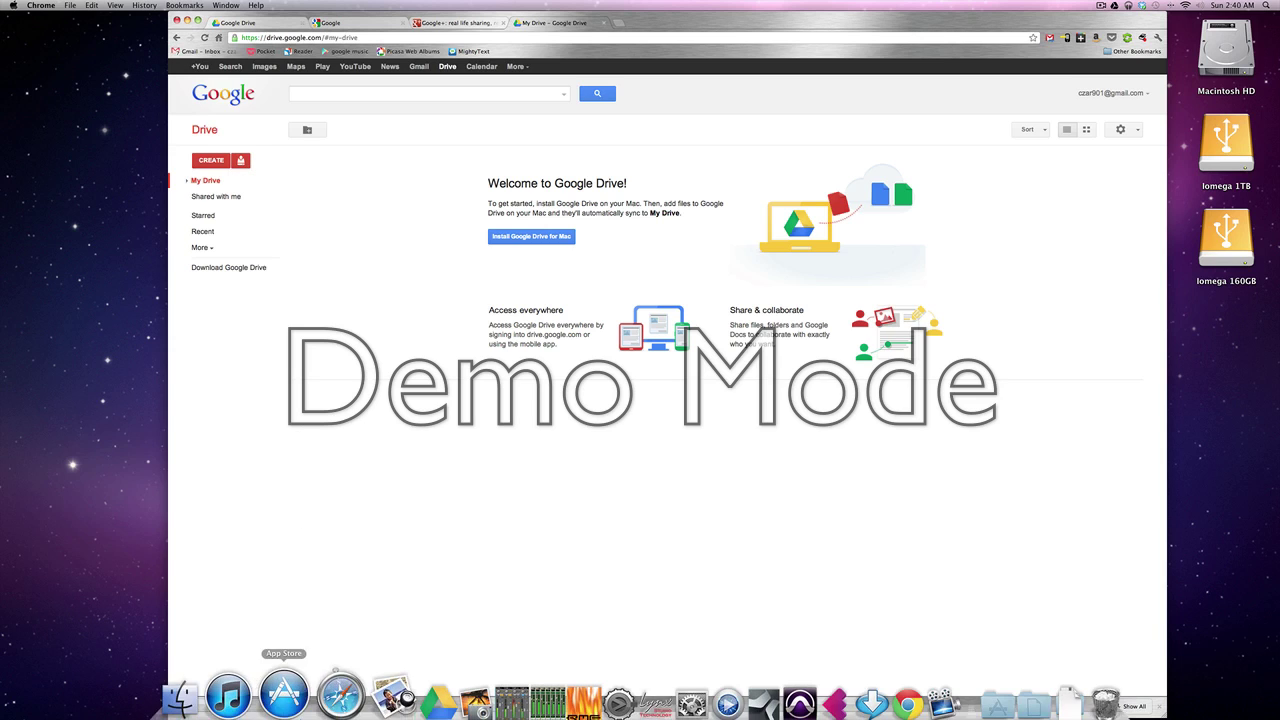
click(226, 692)
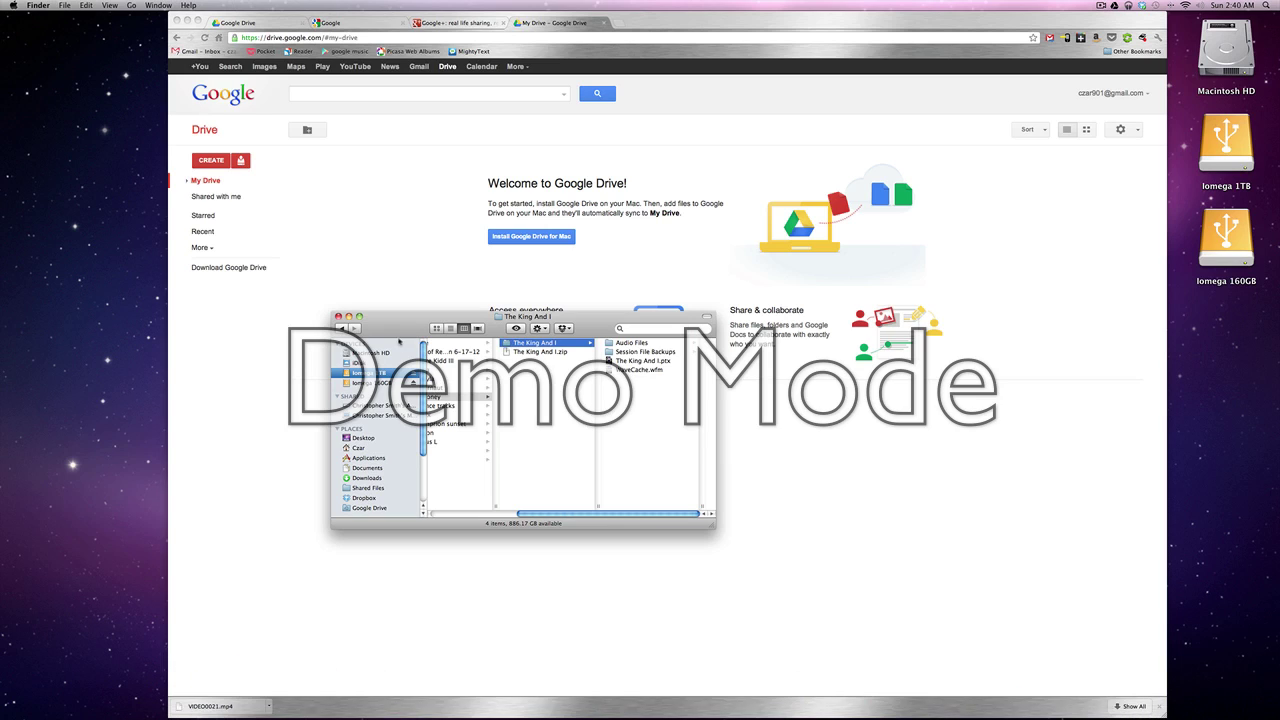
click(630, 511)
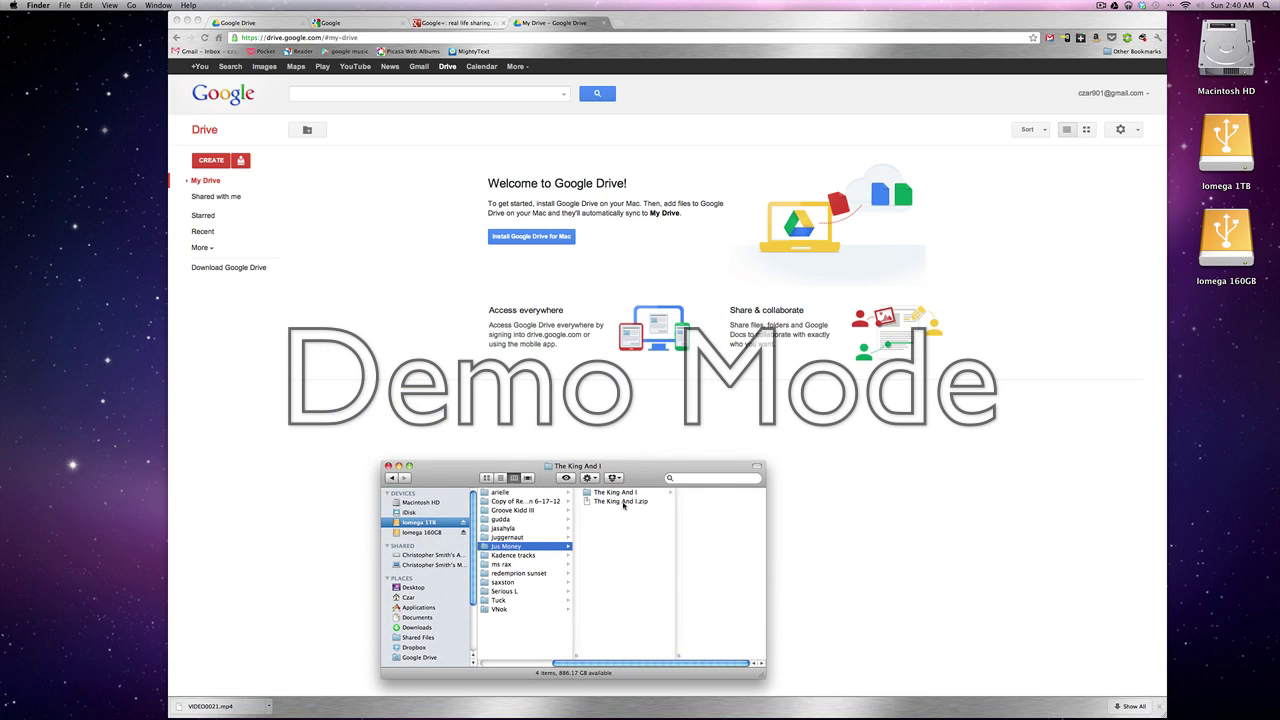
click(623, 505)
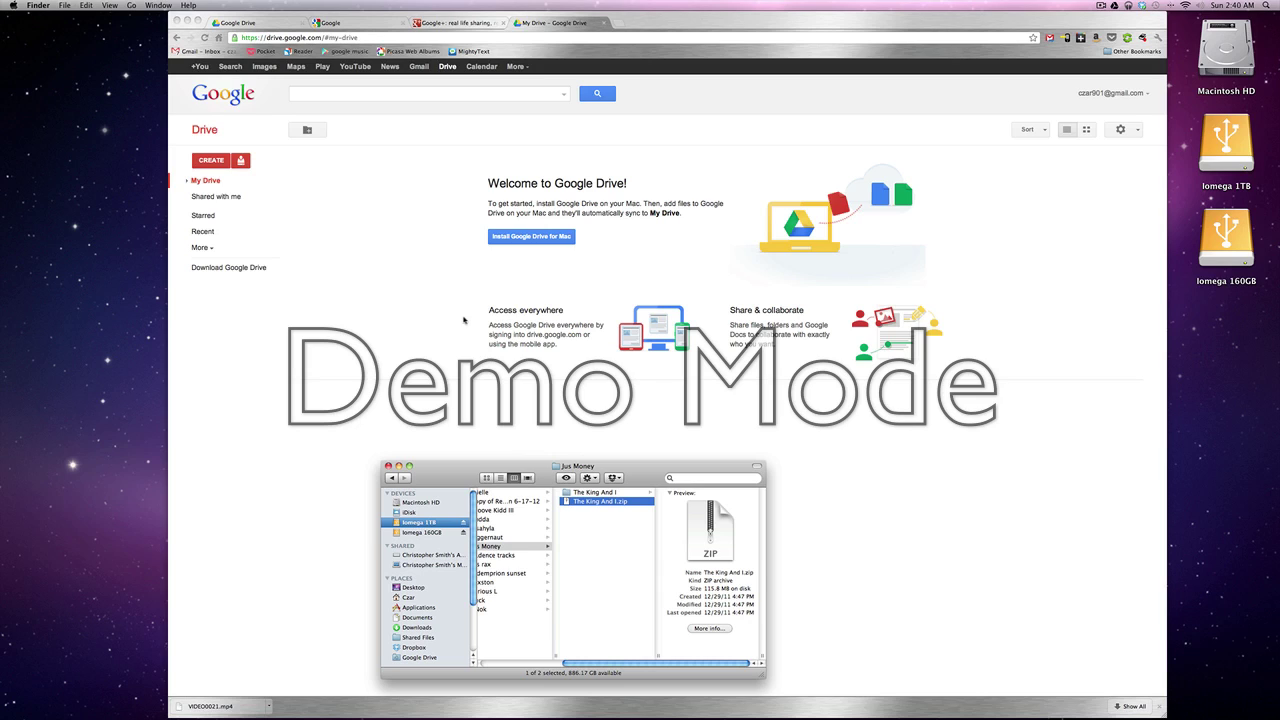
drag(463, 320, 463, 320)
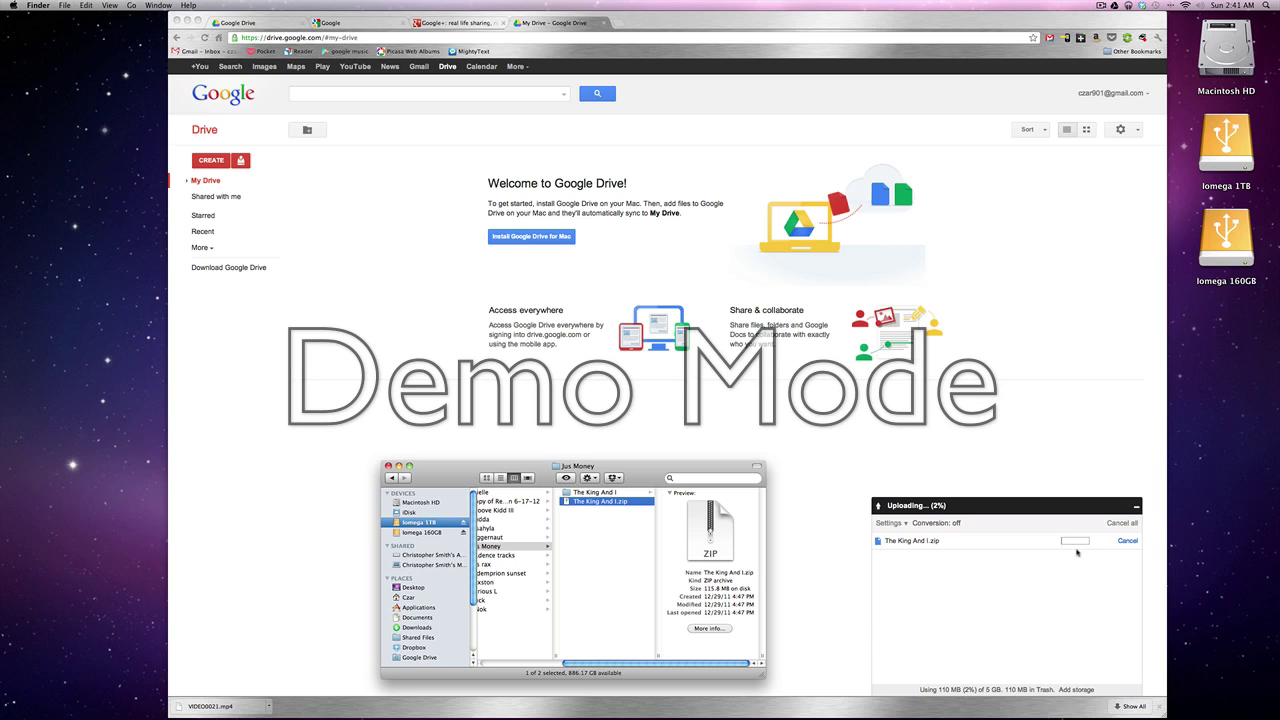
- Load getdropbox.com in a new Chrome tab, using 'getd' to autocomplete the address
click(620, 21)
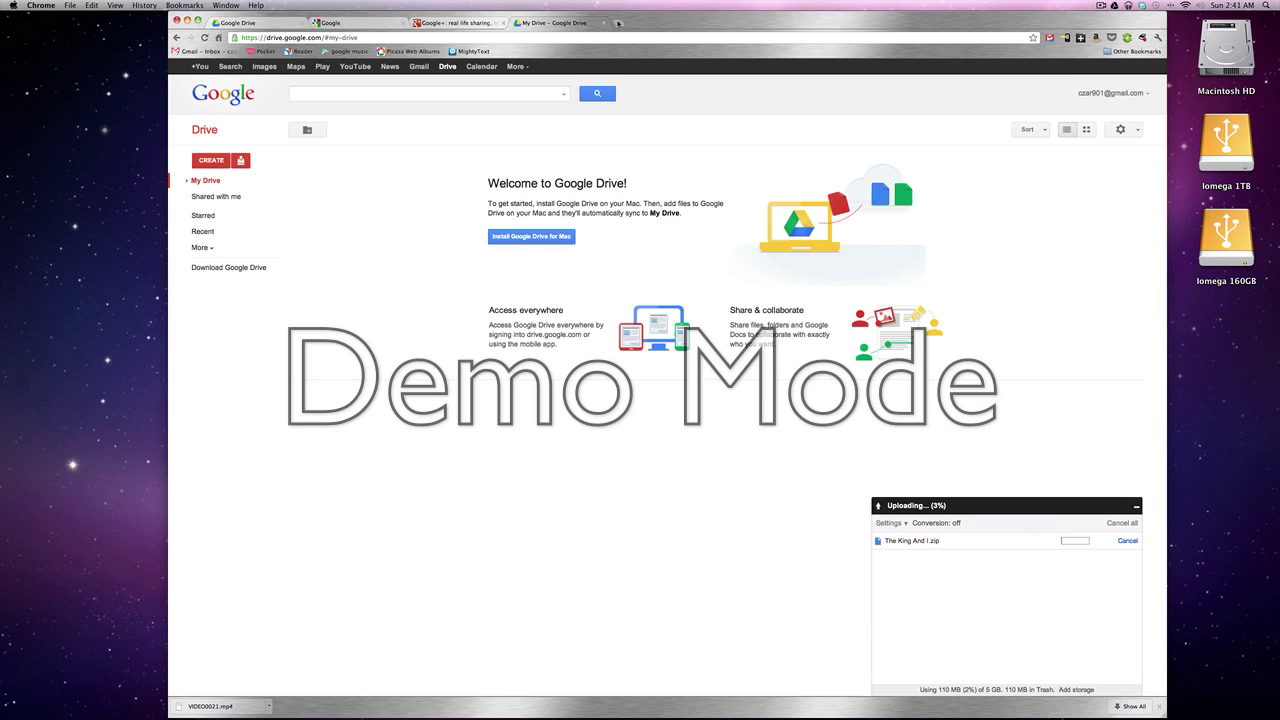
click(618, 22)
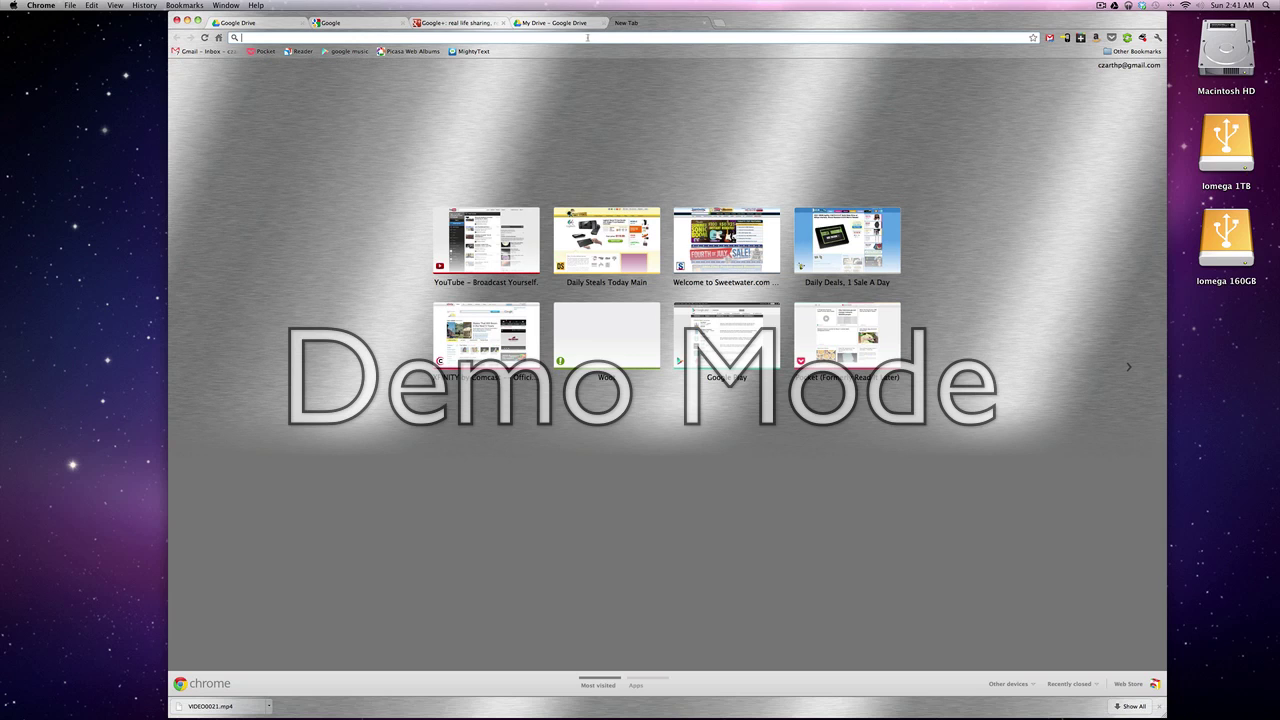
text(getdropbox.com)
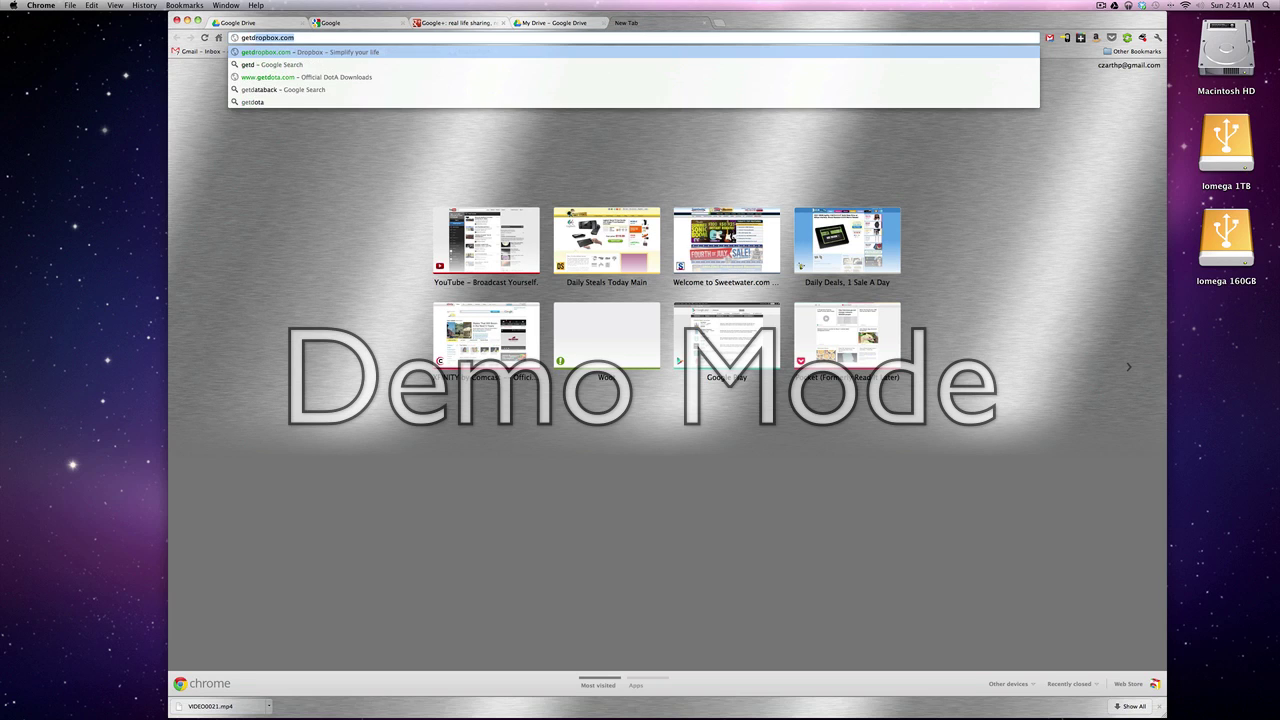
key(Return)
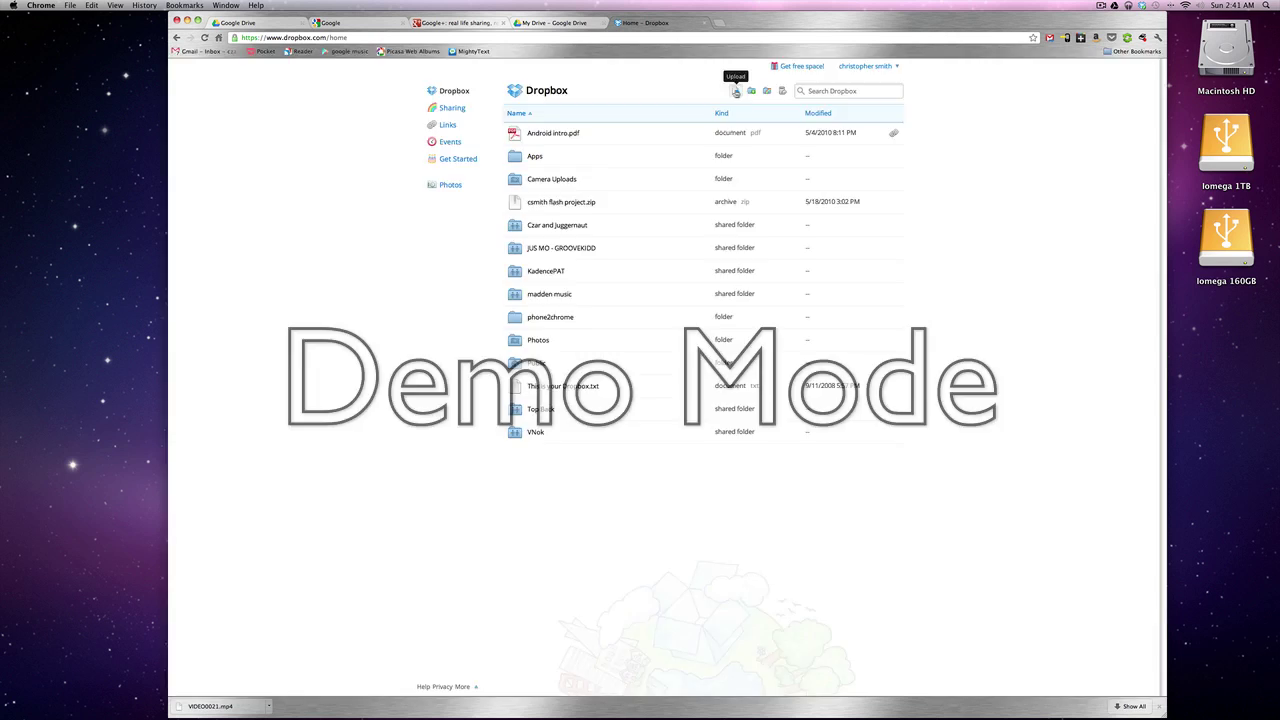
click(735, 91)
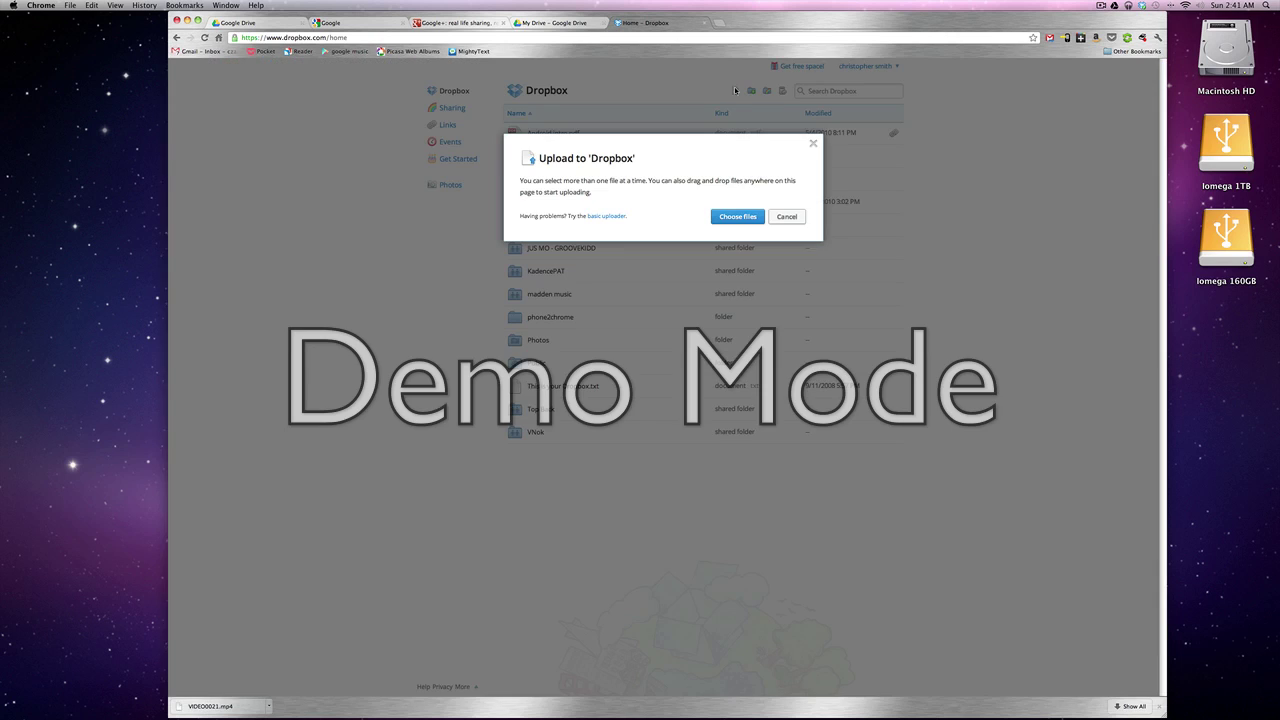
click(736, 217)
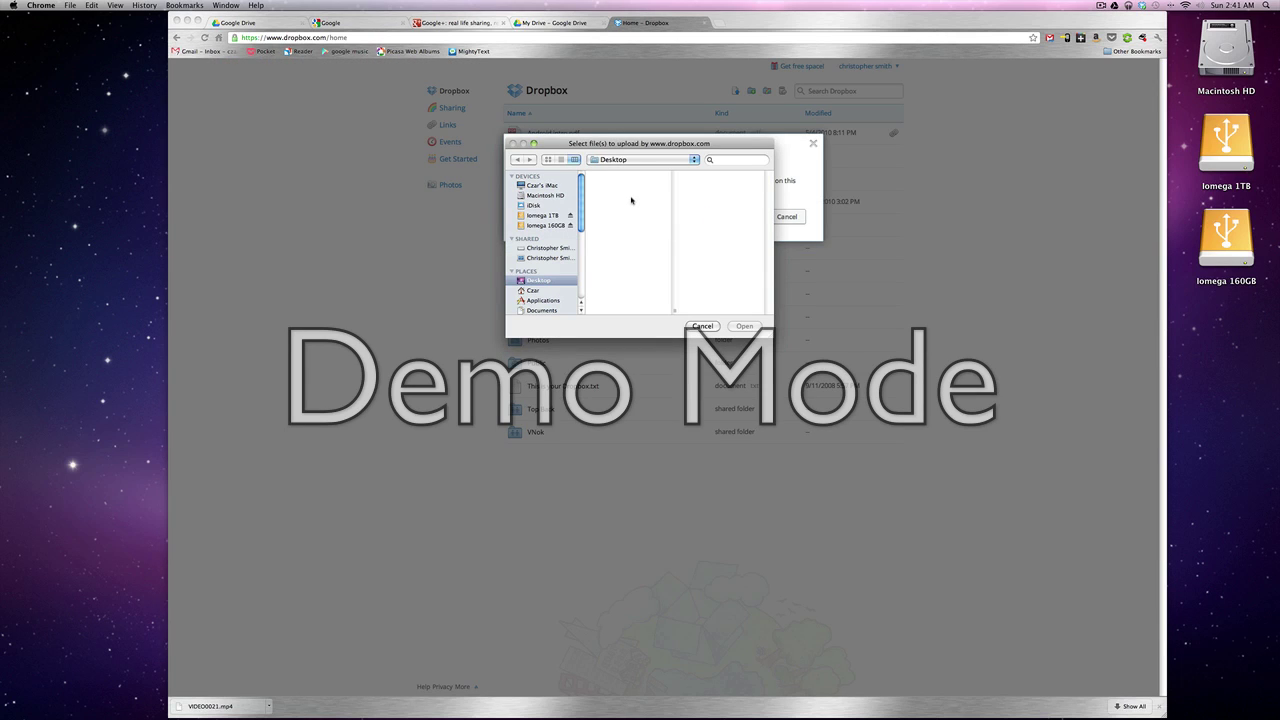
click(701, 326)
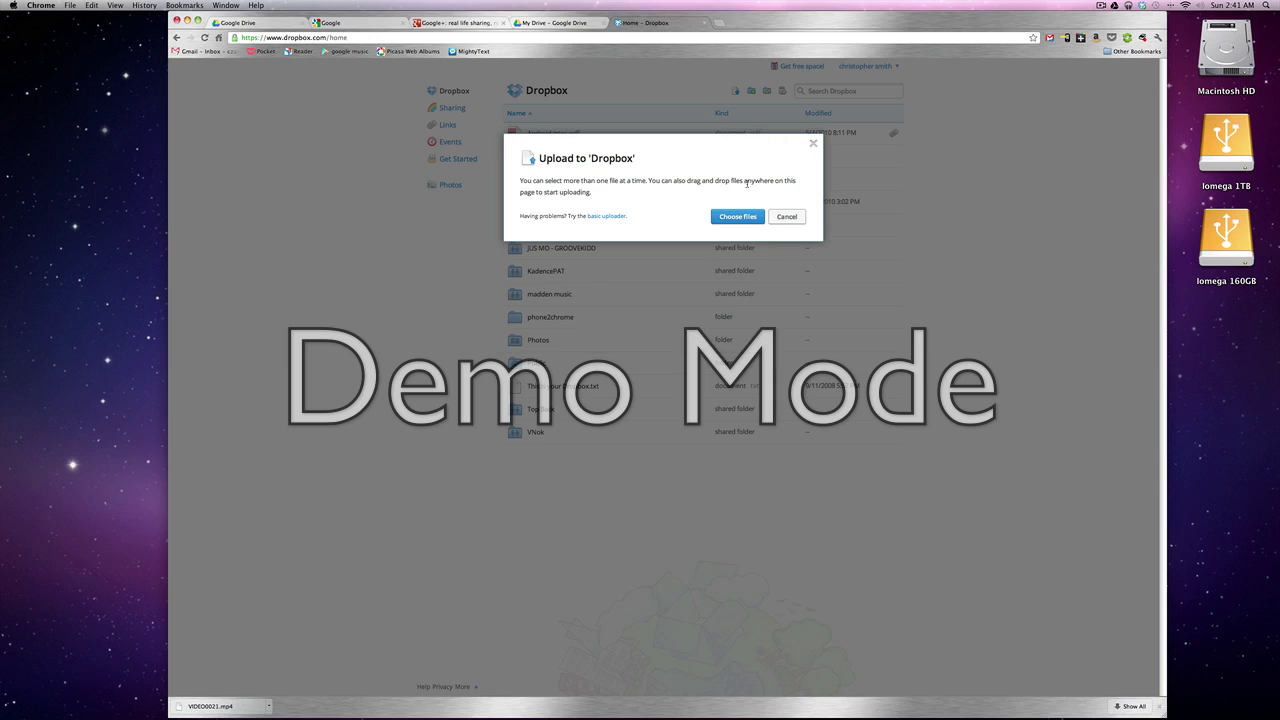
click(787, 216)
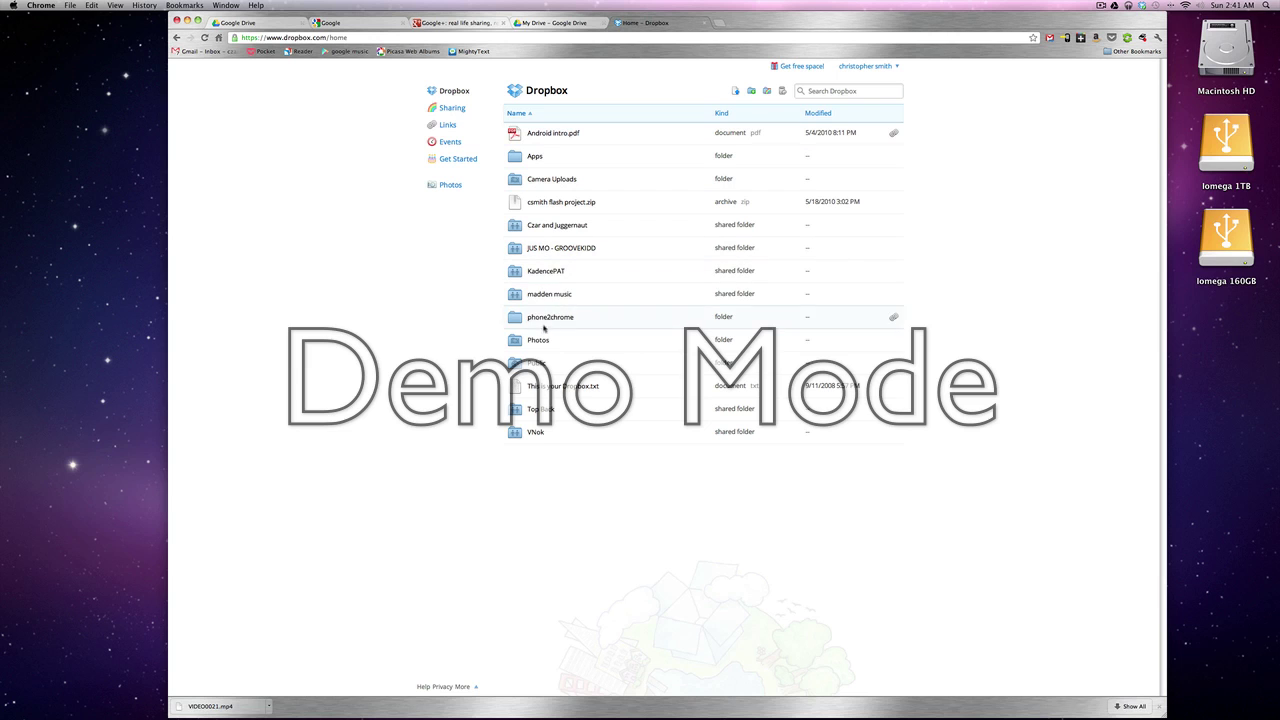
click(537, 364)
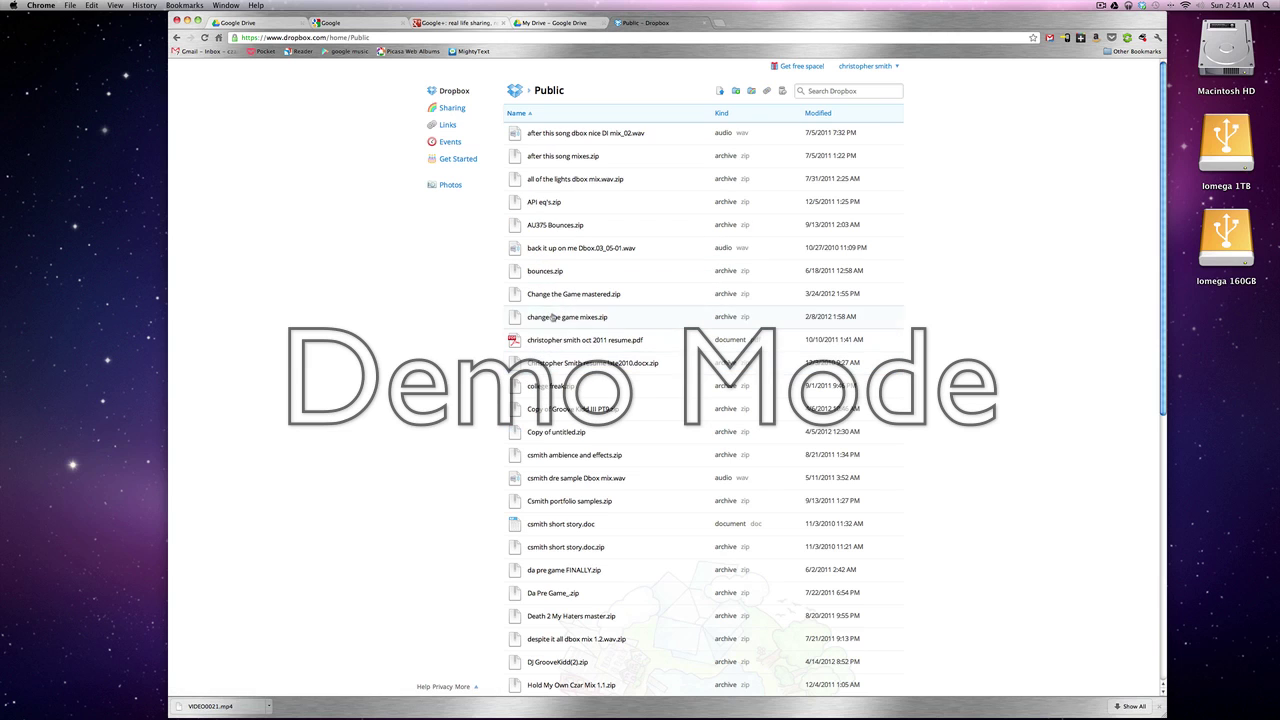
scroll(553, 316, down, 2)
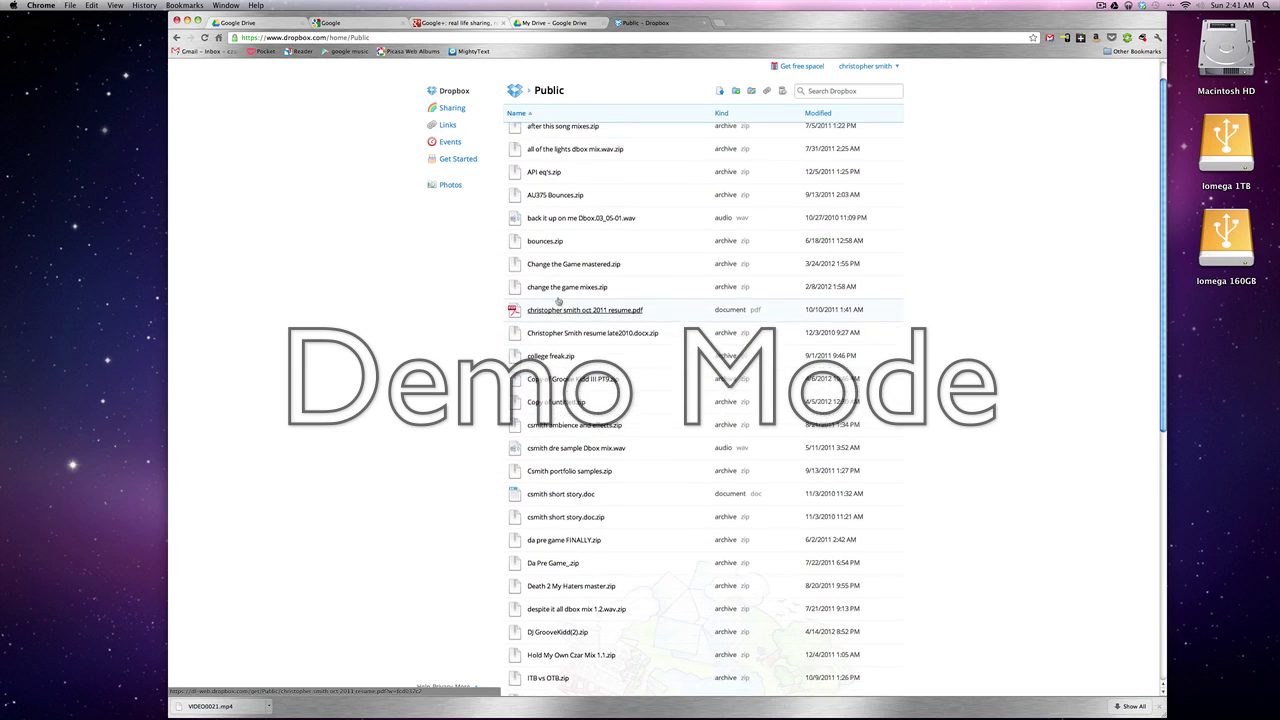
scroll(558, 301, down, 3)
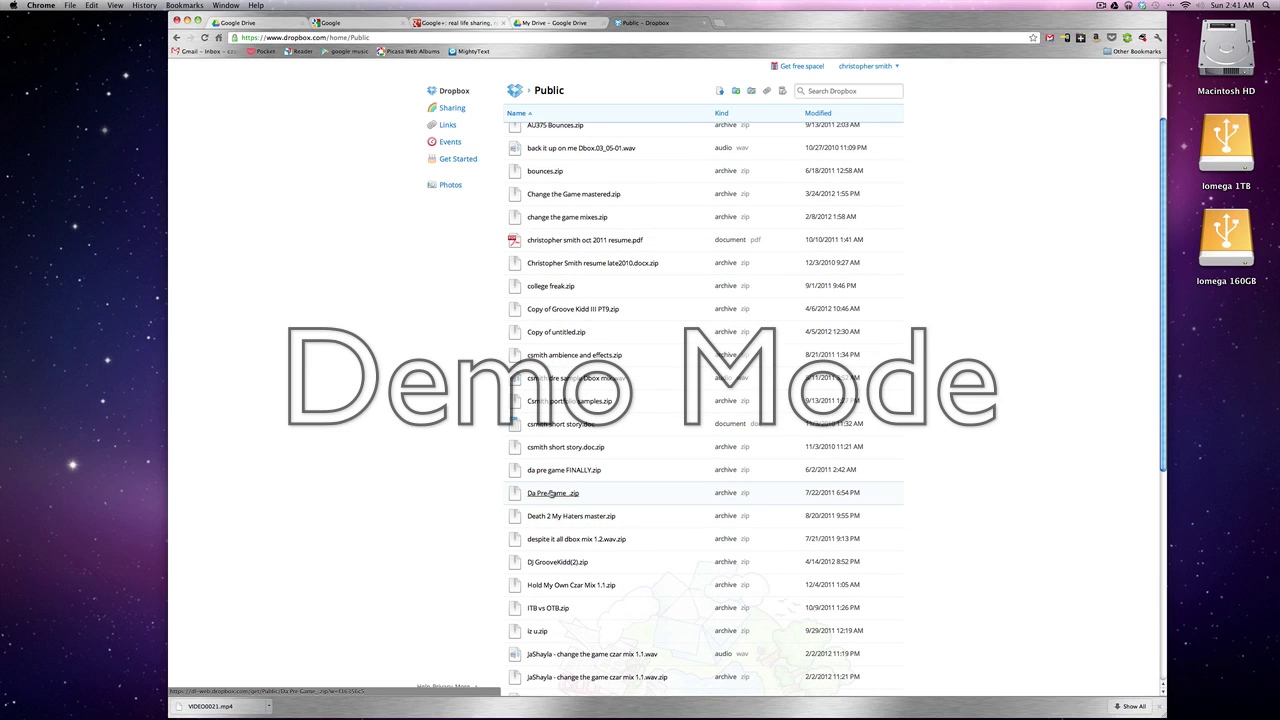
right_click(551, 493)
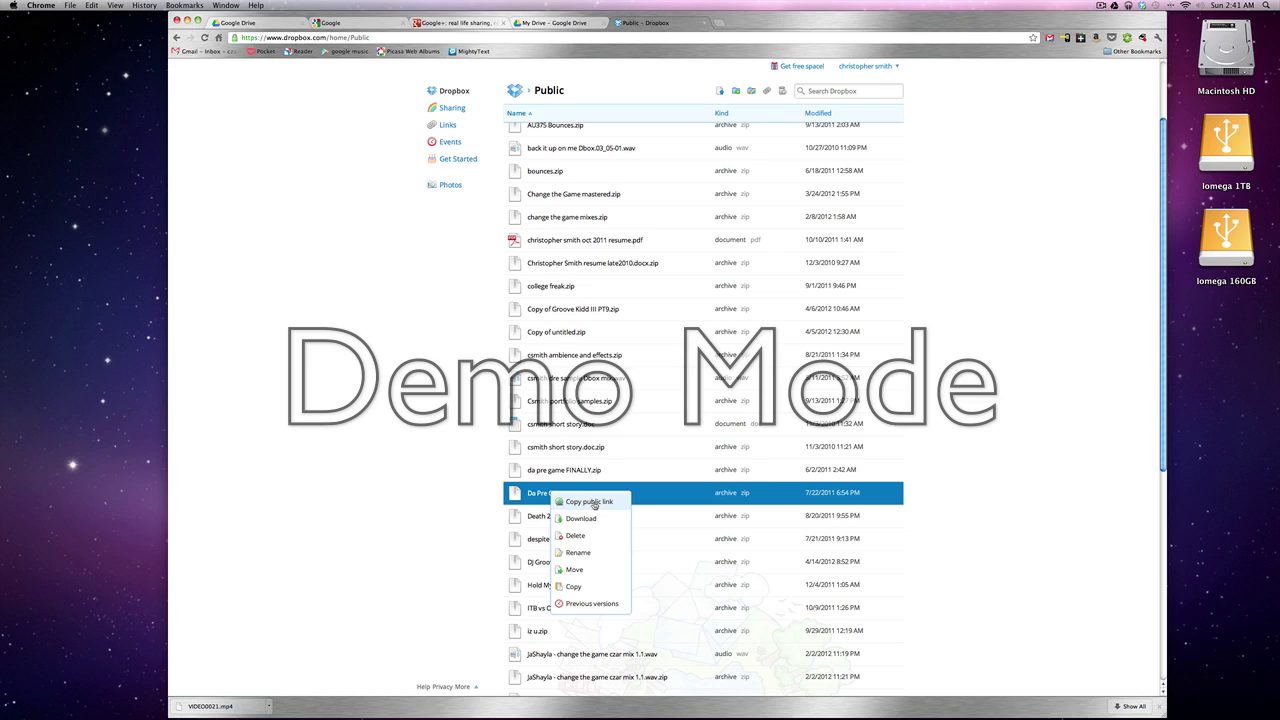
click(589, 502)
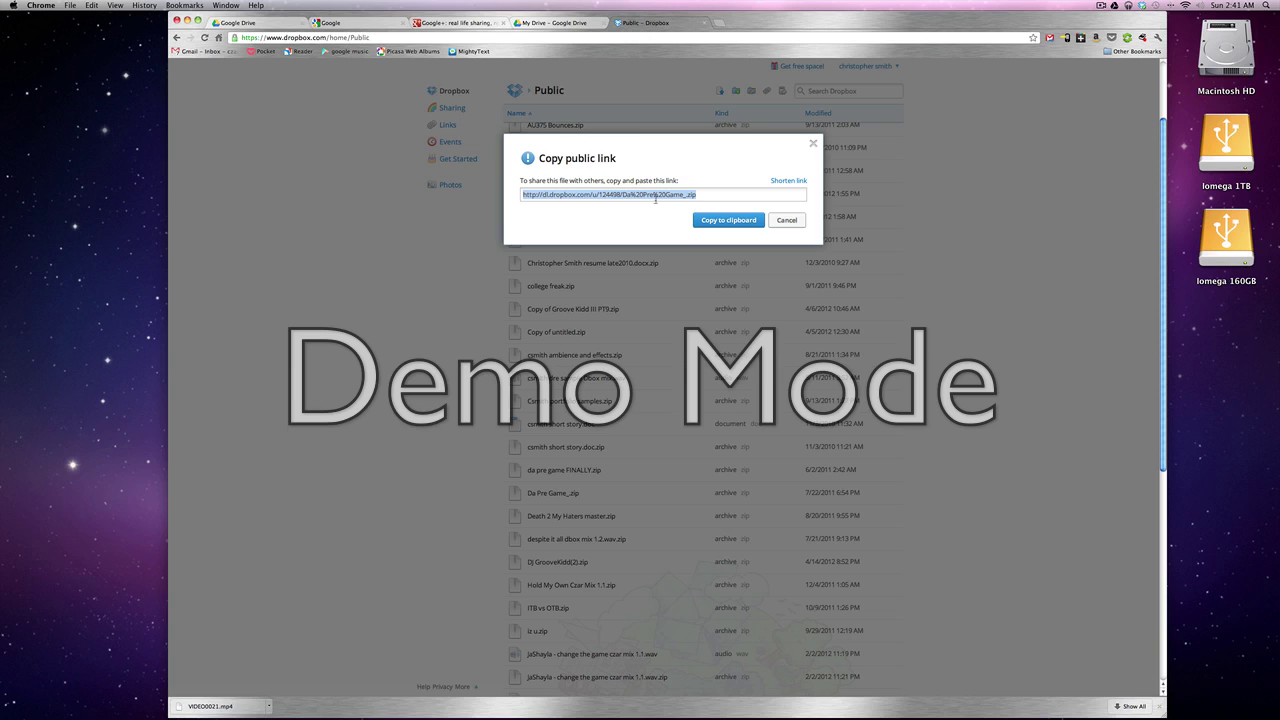
click(789, 220)
scroll(449, 234, up, 2)
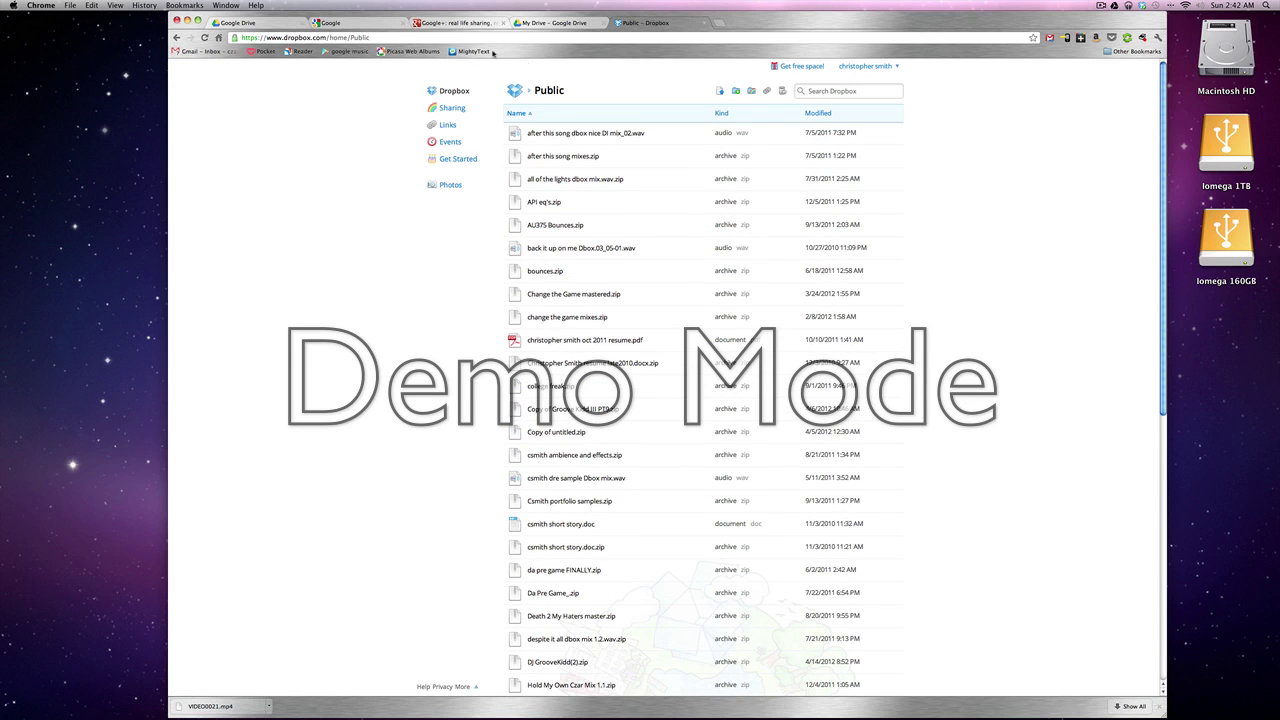
click(516, 92)
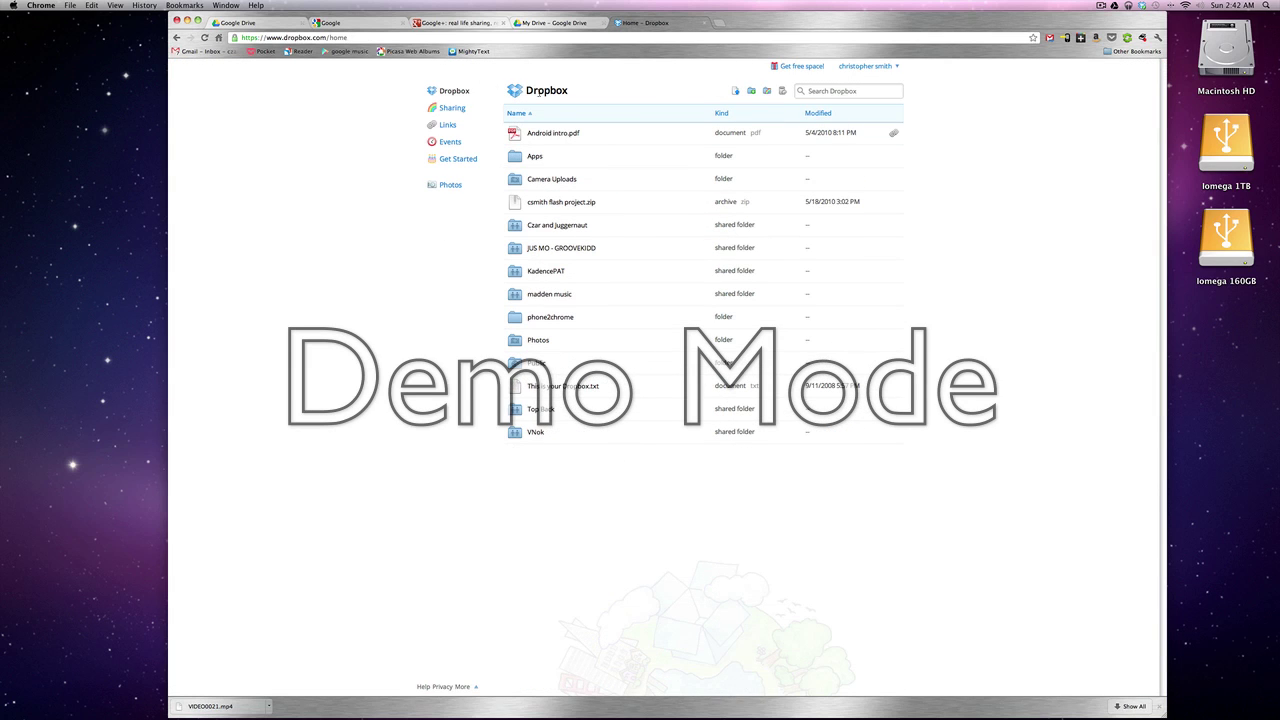
- View Dropbox's Sharing folder list, then check the Google Drive upload at 65%
click(452, 108)
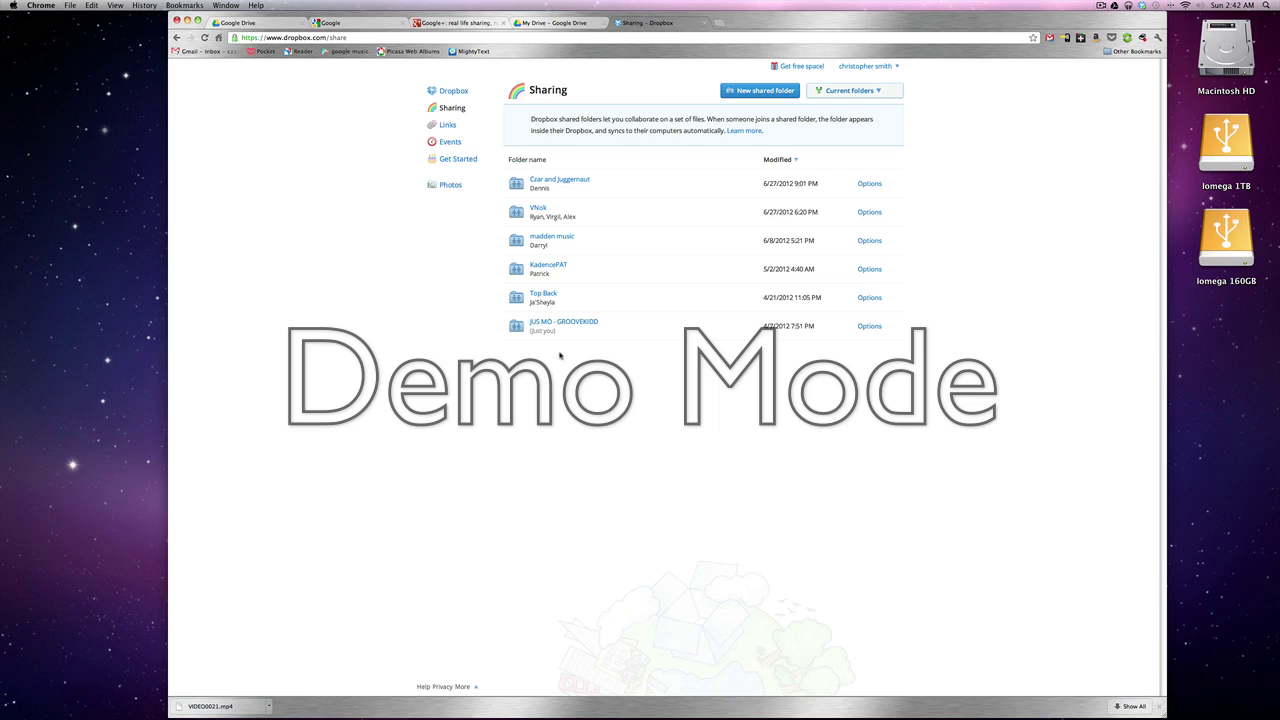
click(563, 24)
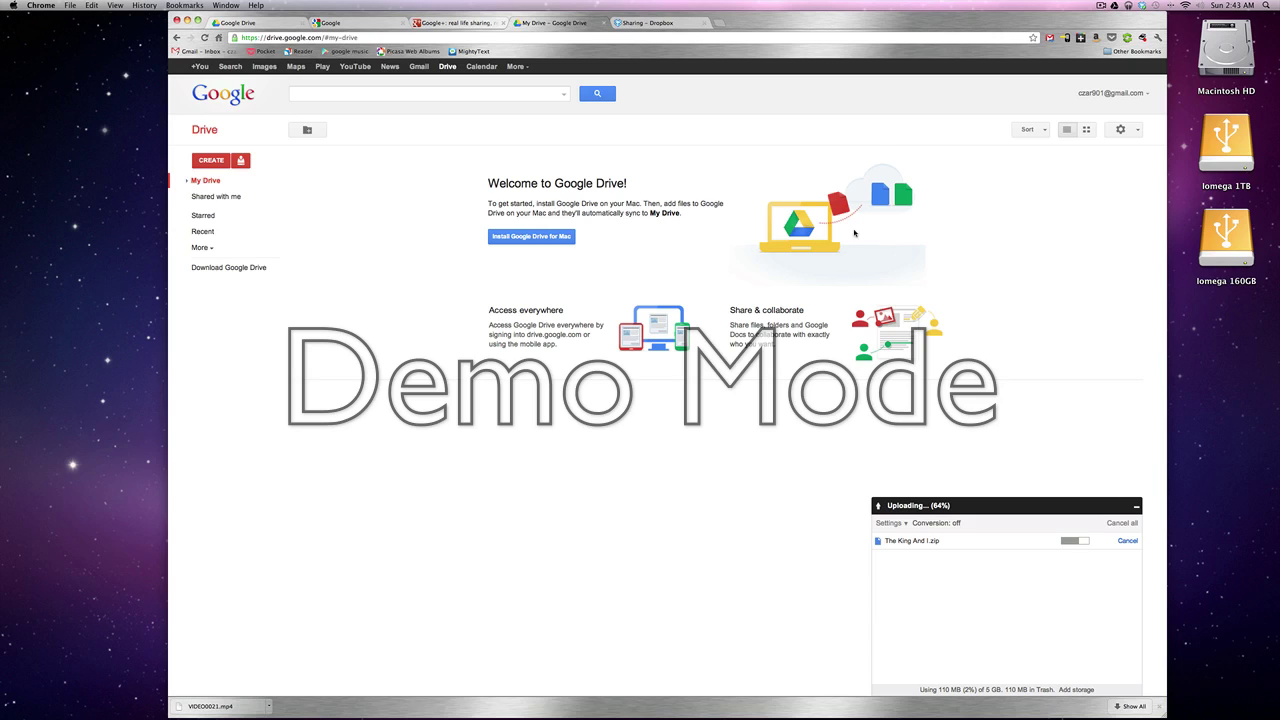
click(650, 22)
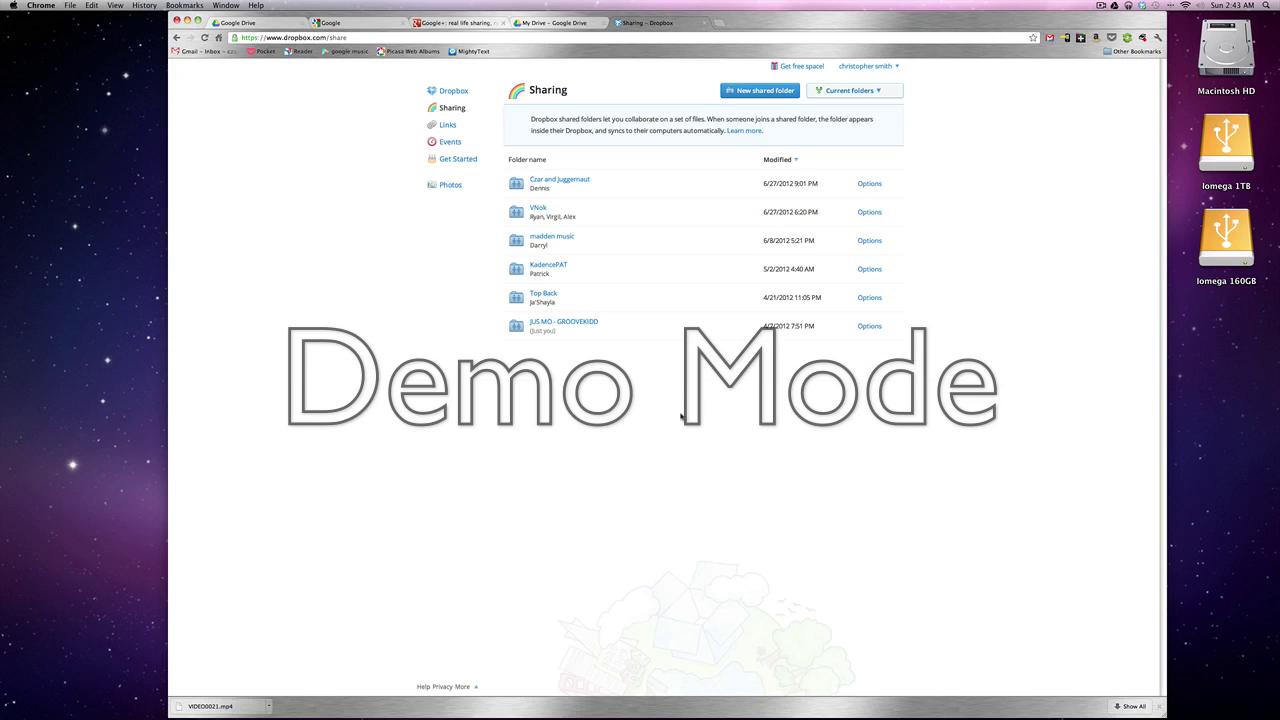
click(455, 91)
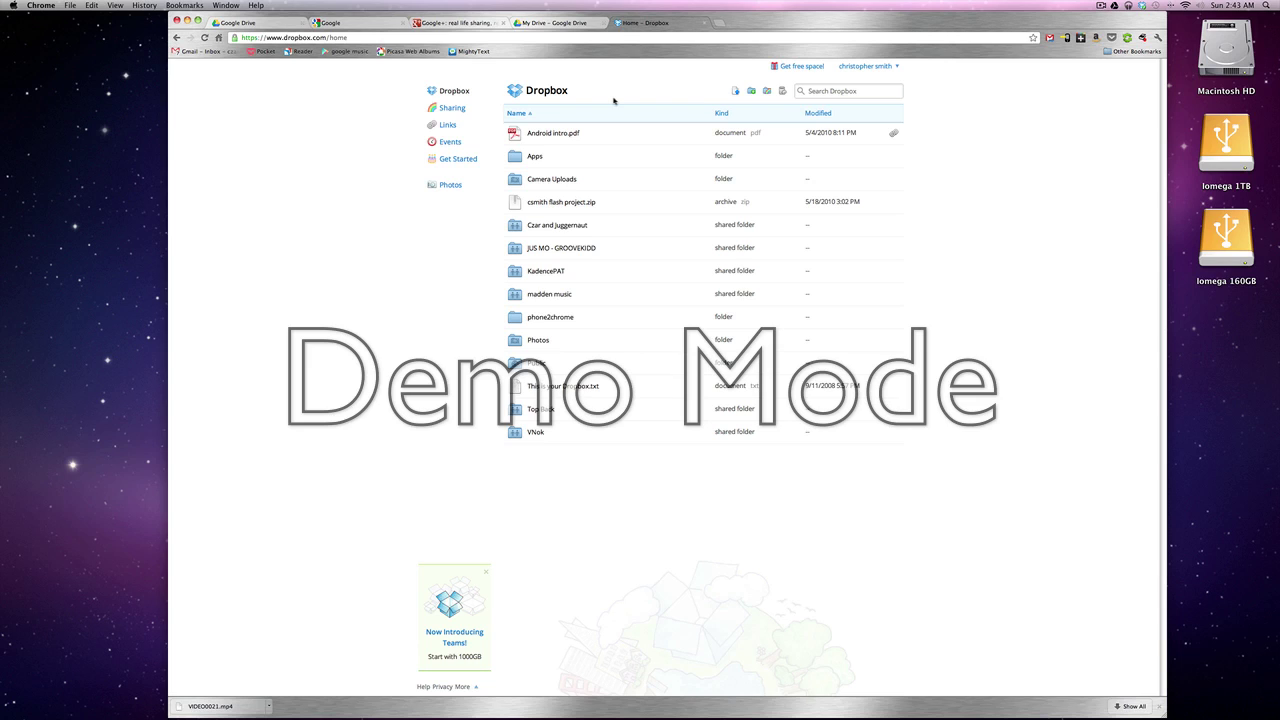
click(548, 23)
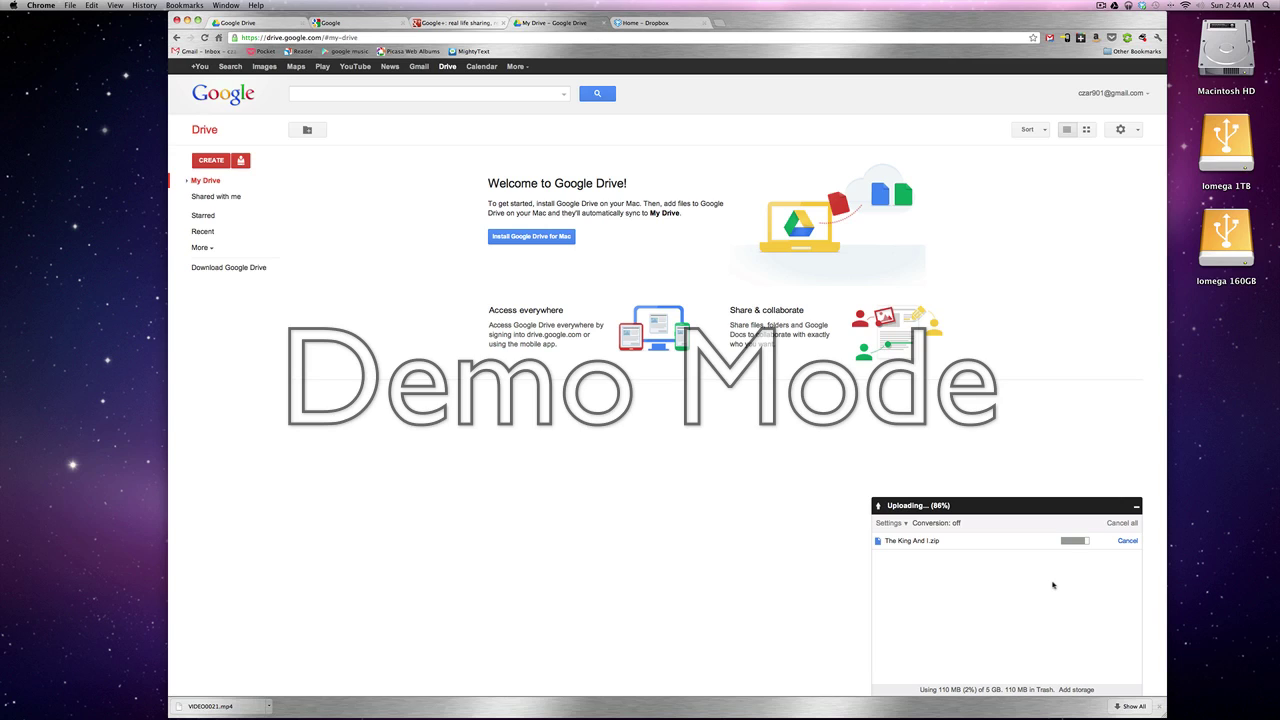
- Switch between the Dropbox and Google Drive tabs until The King And I.zip upload completes
click(658, 22)
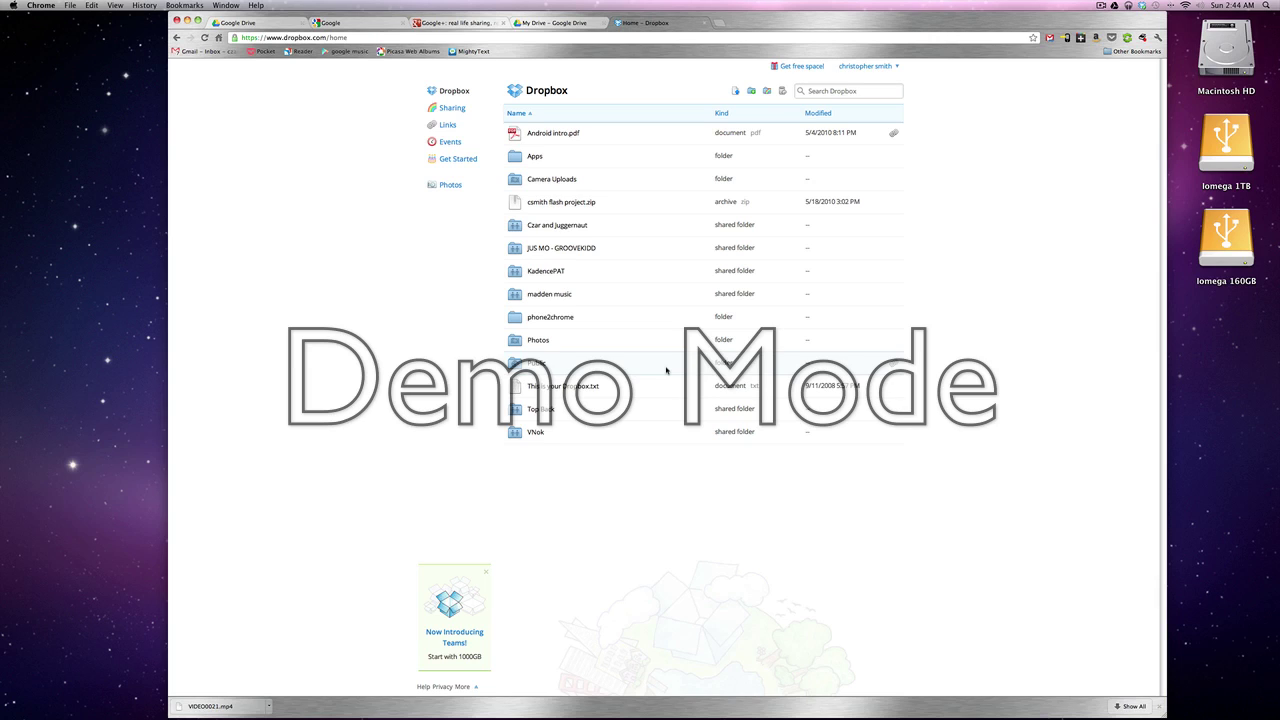
click(563, 20)
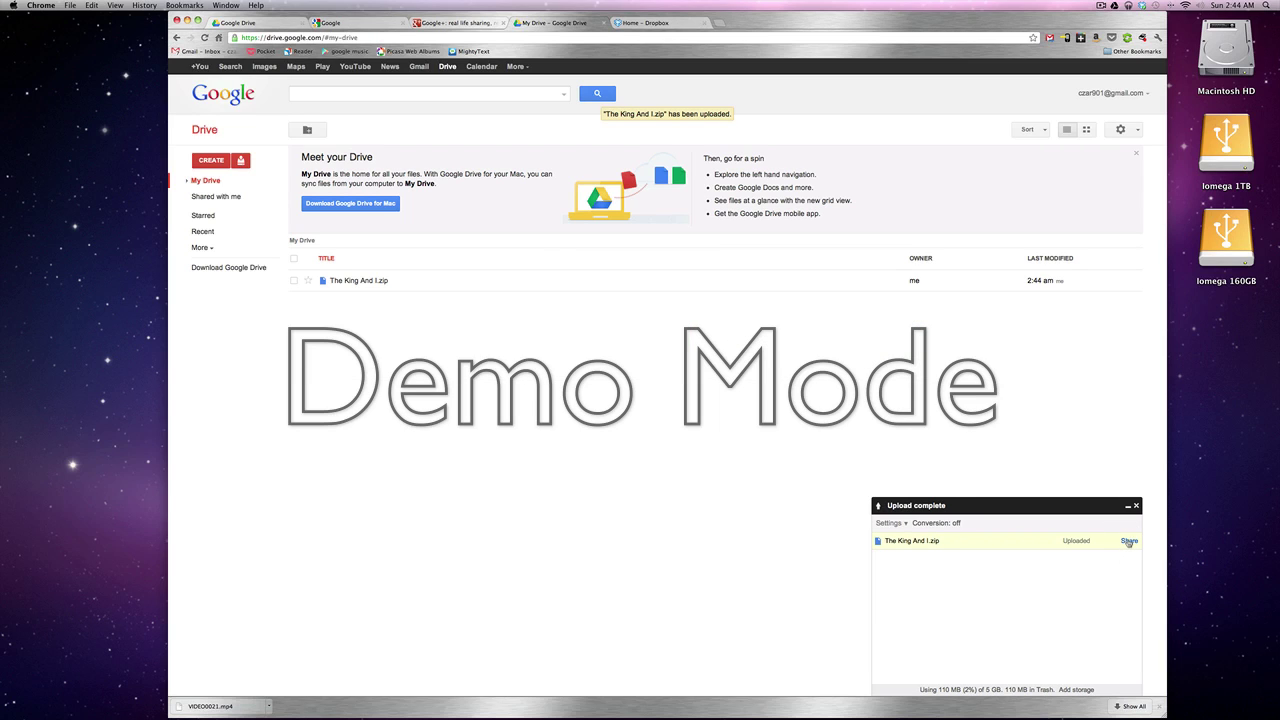
- Dismiss the upload panel, select The King And I.zip and choose Share... from its context menu
click(1136, 505)
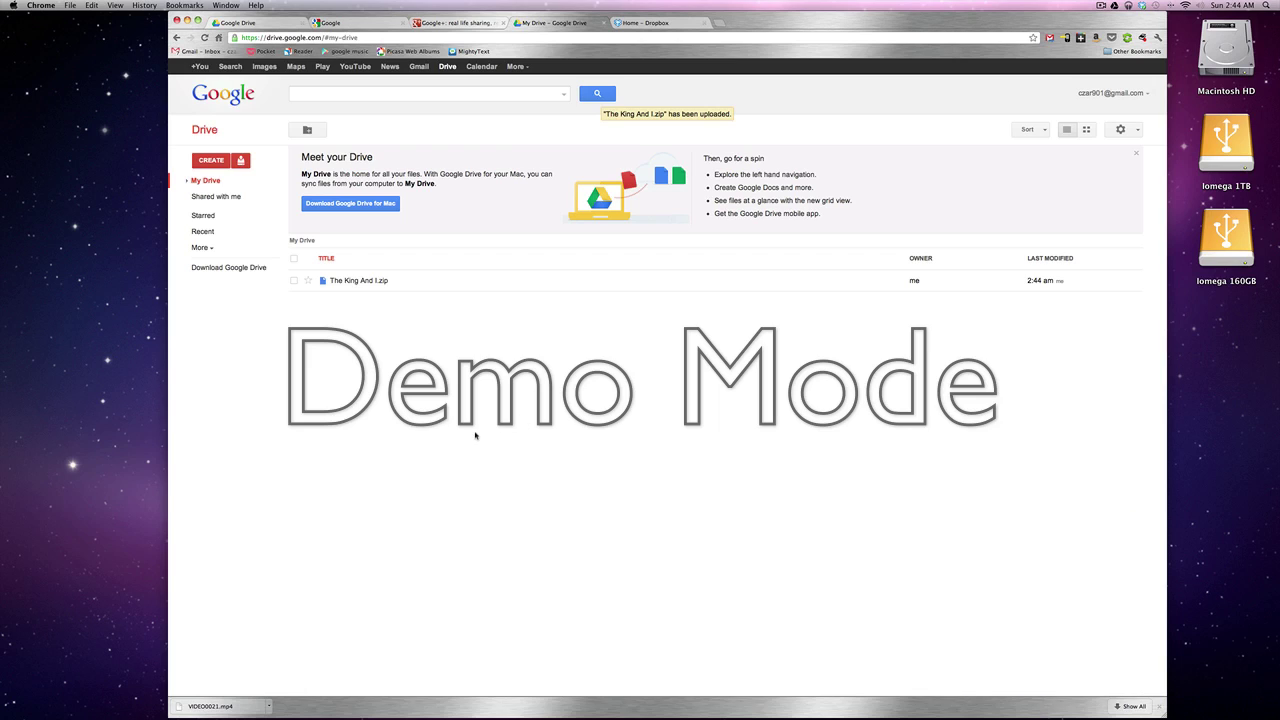
click(293, 281)
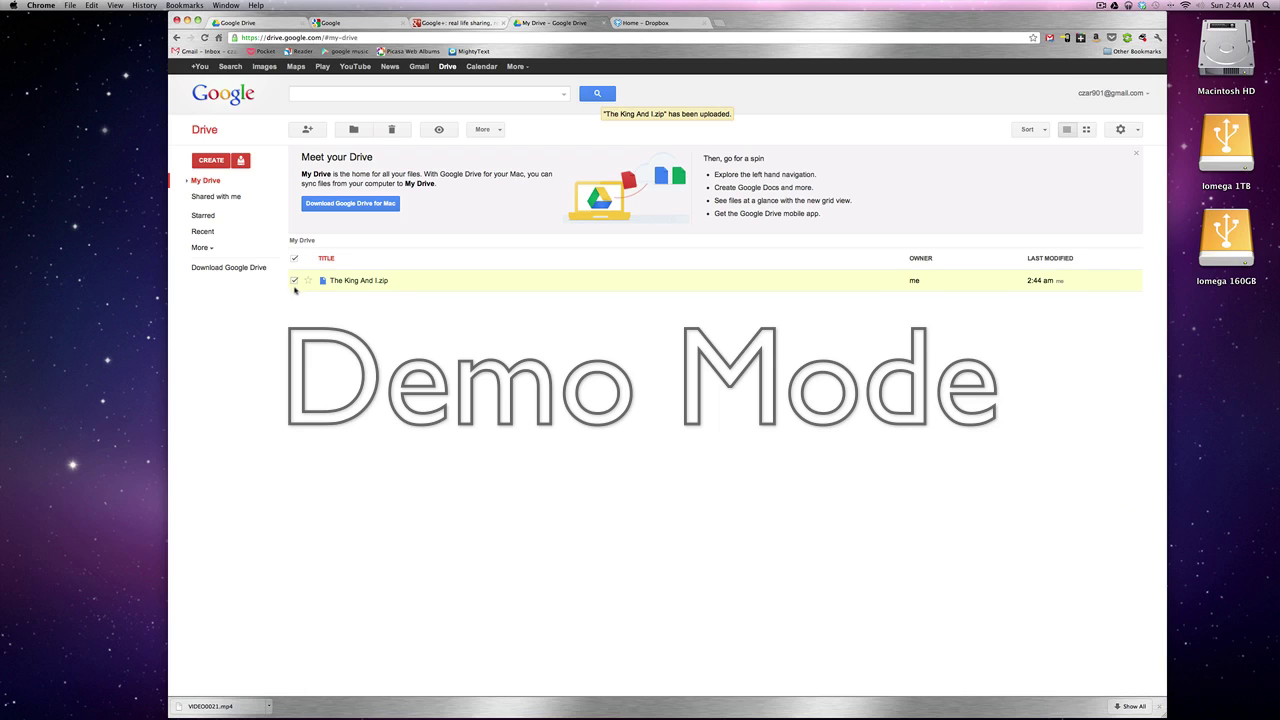
right_click(358, 283)
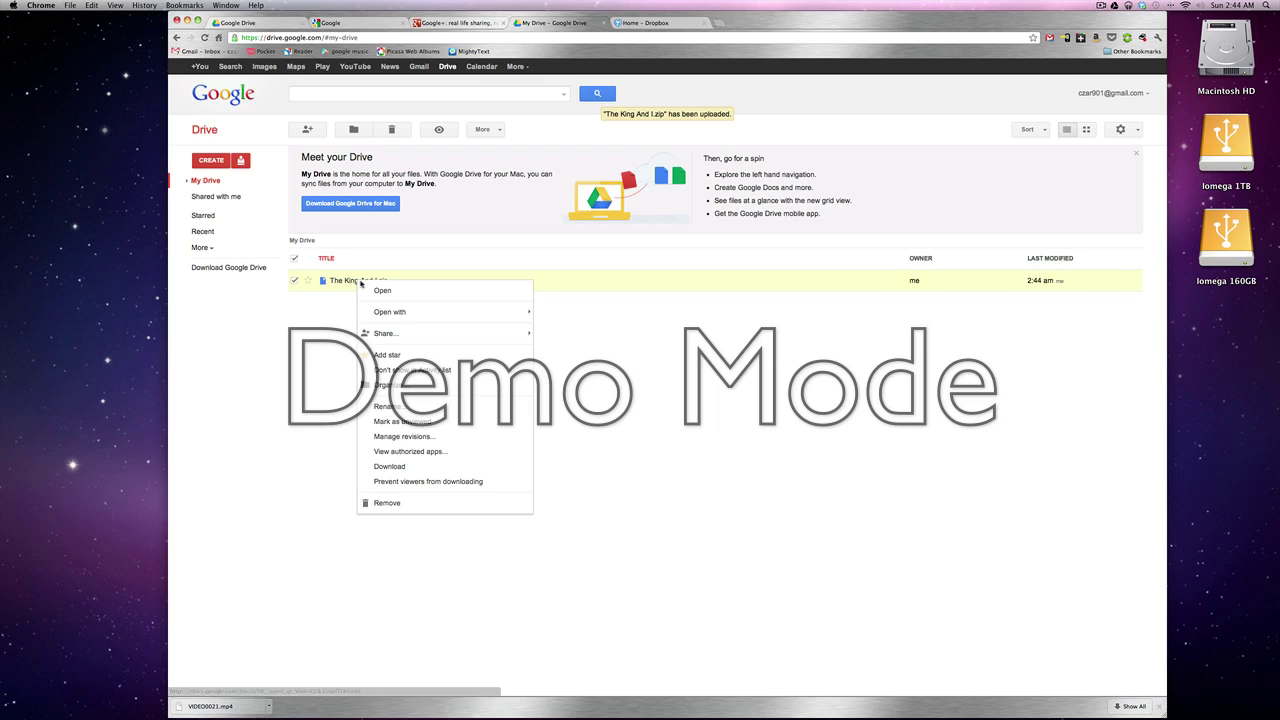
mouse_move(408, 335)
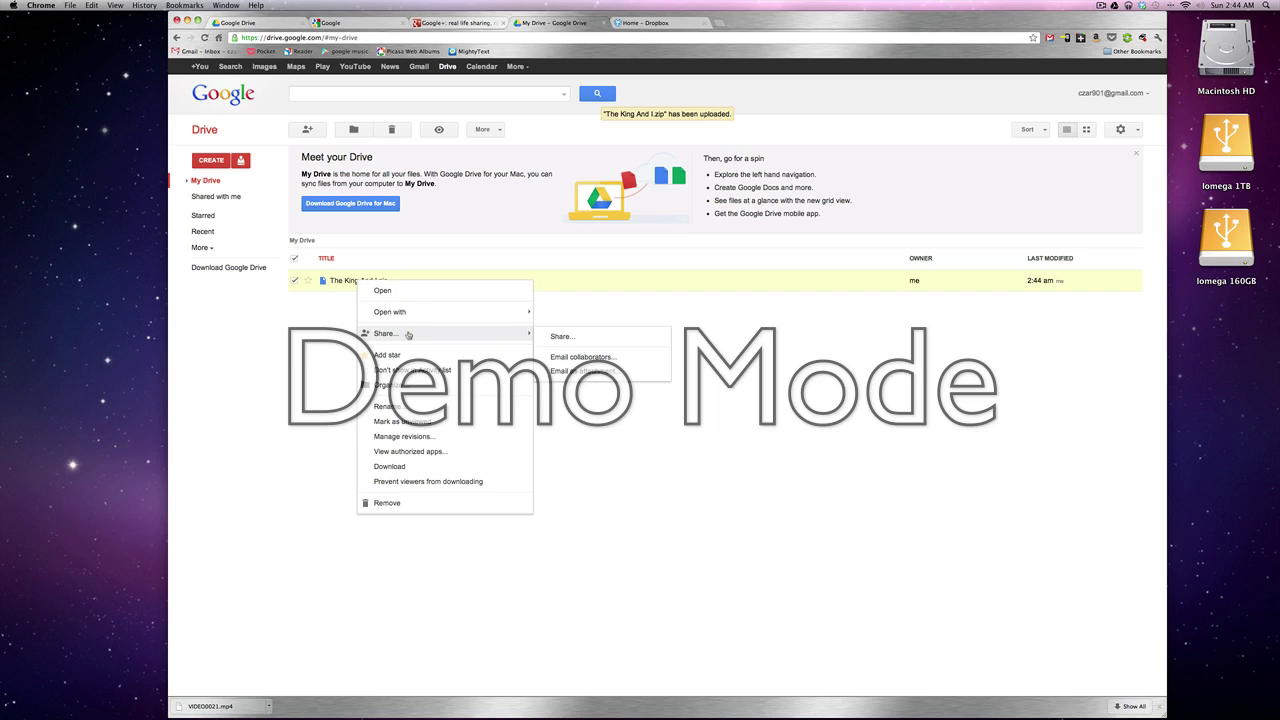
click(591, 338)
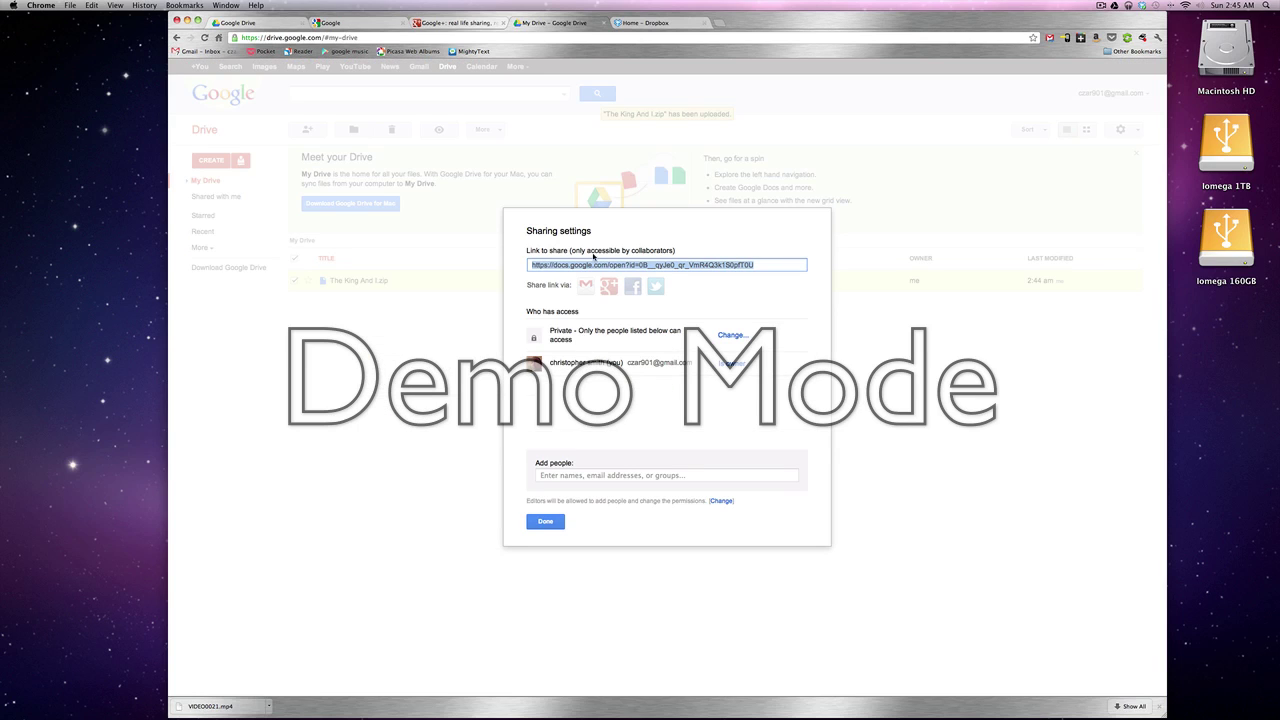
- Cancel adding people and close Sharing settings, leaving The King And I.zip private
click(657, 478)
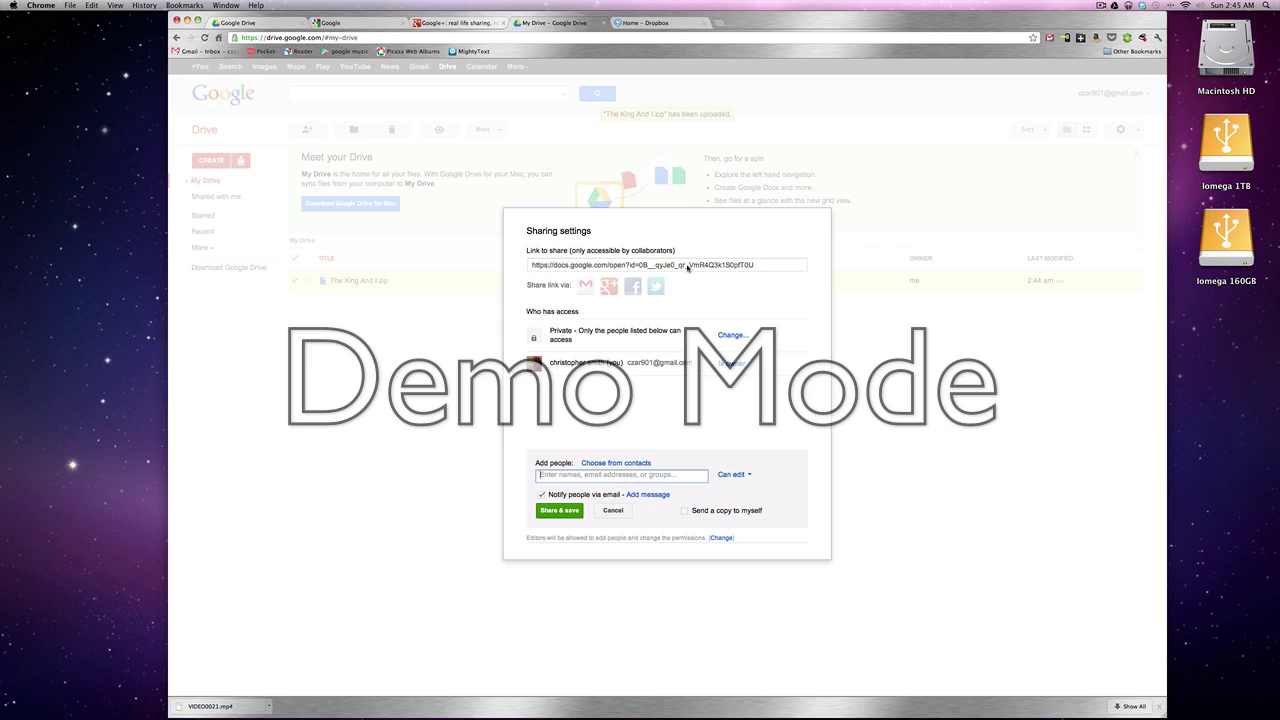
click(614, 511)
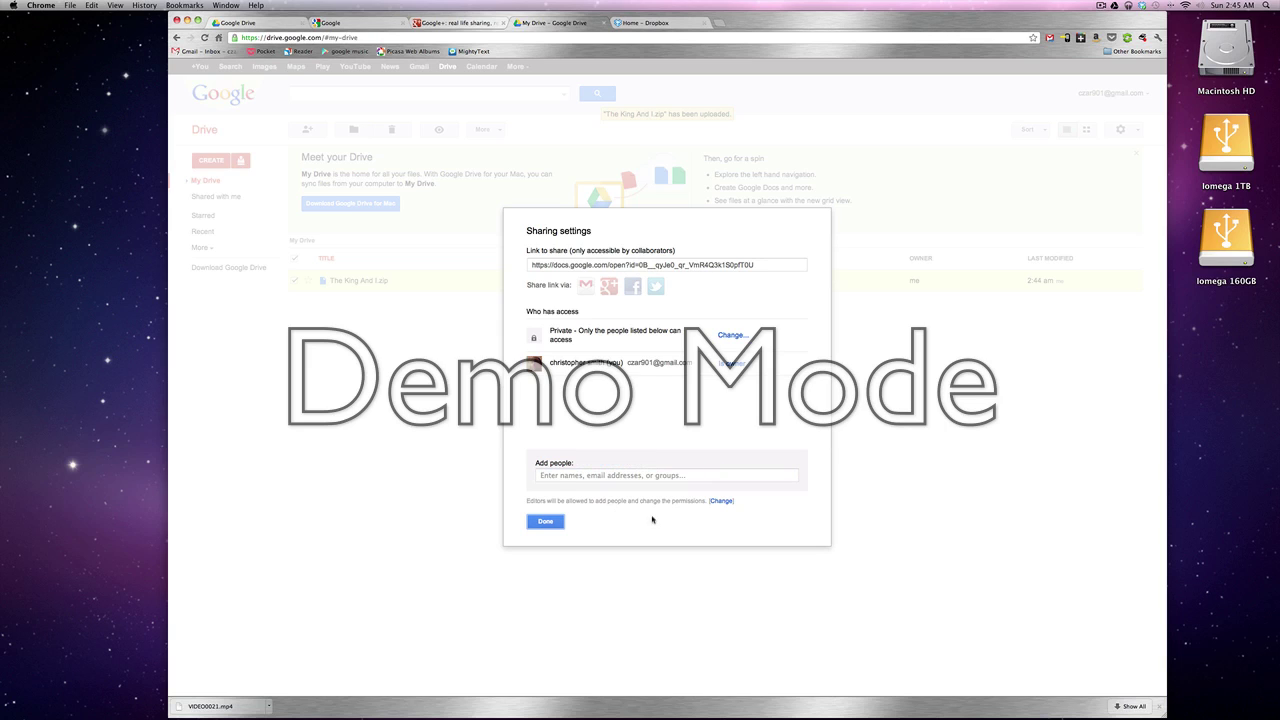
click(546, 522)
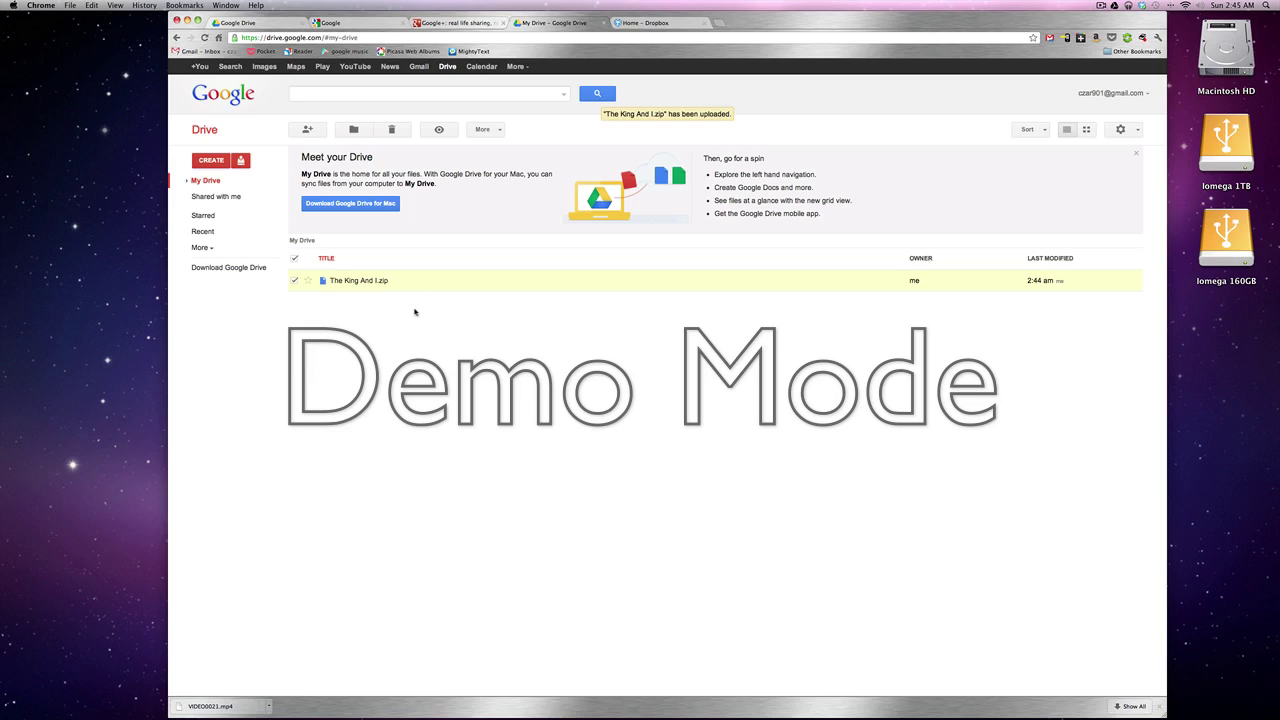